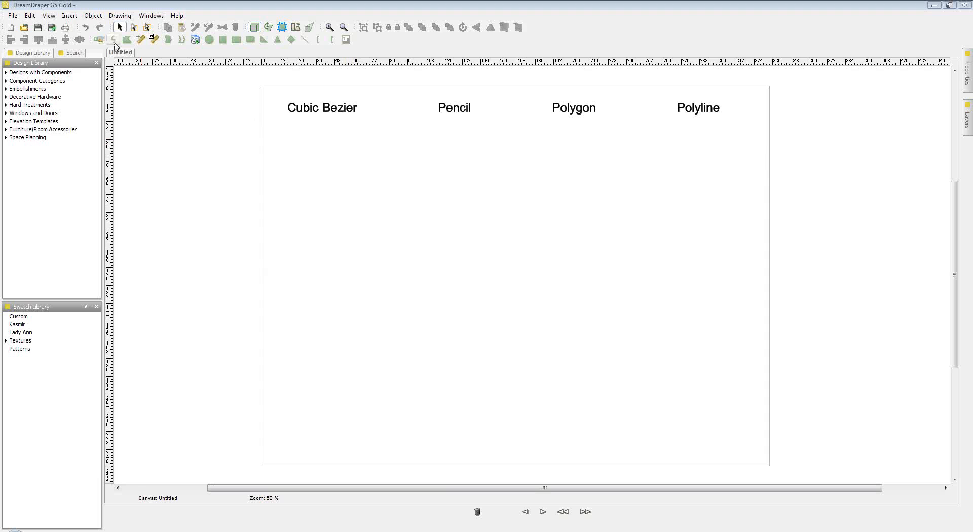
# - Draw an open four-segment zigzag with the Cubic Bezier tool below the Cubic Bezier label, about 55 wide and 55 high
pyautogui.click(114, 42)
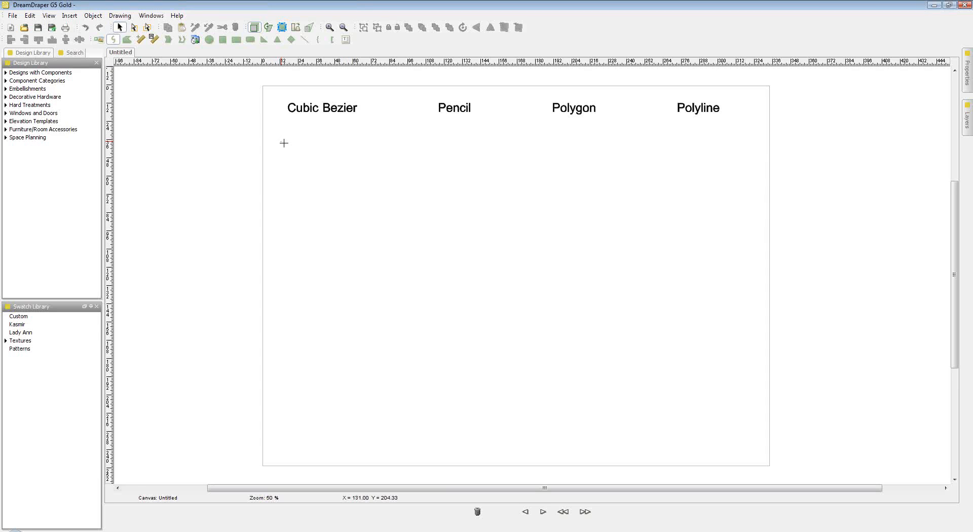
pyautogui.click(281, 141)
pyautogui.click(319, 186)
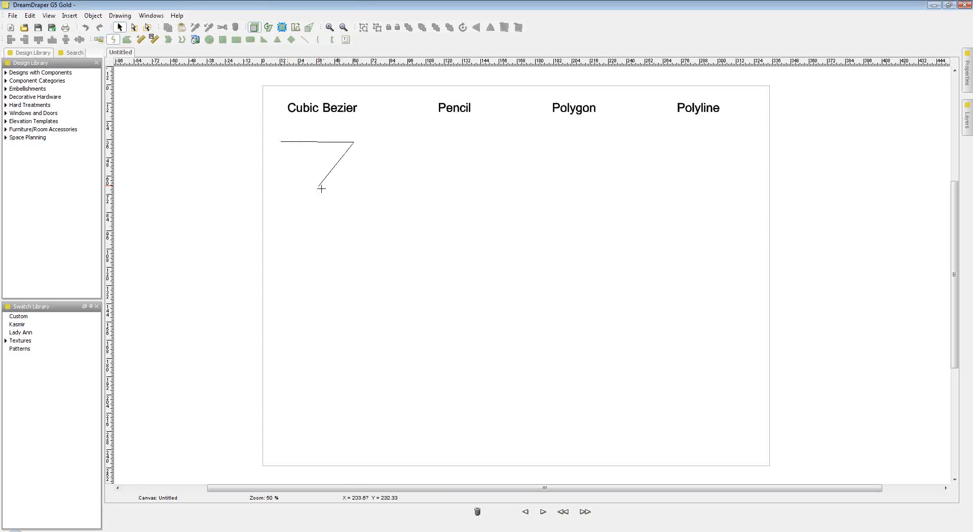
pyautogui.click(363, 223)
pyautogui.doubleClick(282, 225)
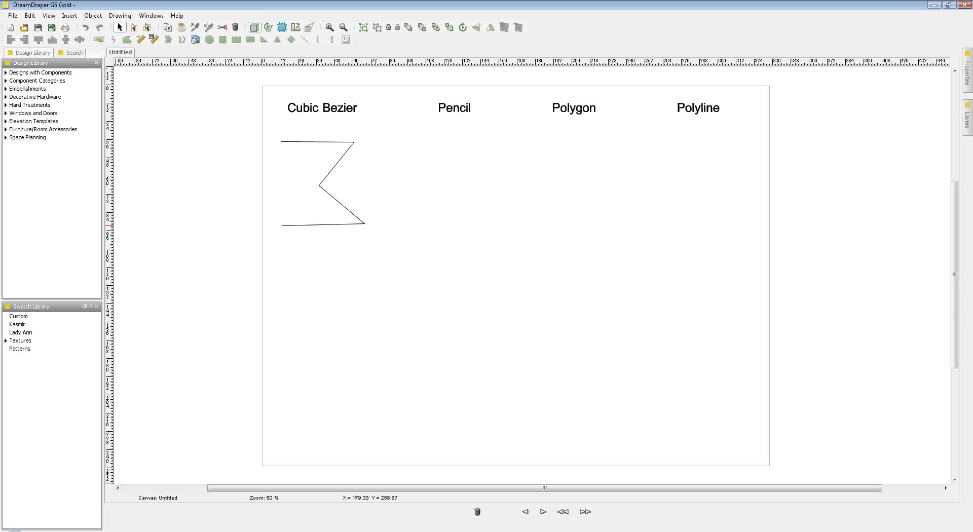
pyautogui.click(297, 280)
# - Draw a notched five-point shape with the Polygon tool below the Polygon label, about 64 wide and 48 high
pyautogui.click(170, 41)
pyautogui.click(615, 148)
pyautogui.click(574, 190)
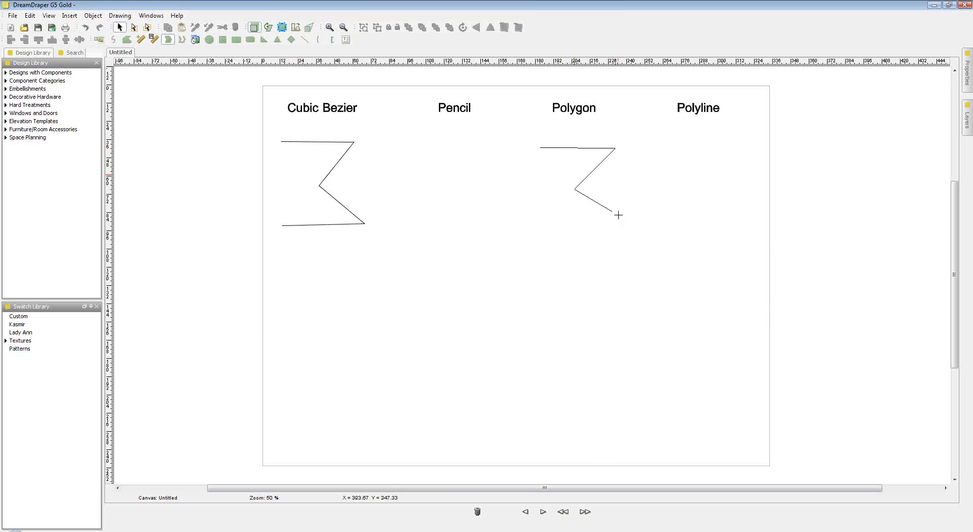
pyautogui.click(622, 220)
pyautogui.doubleClick(523, 220)
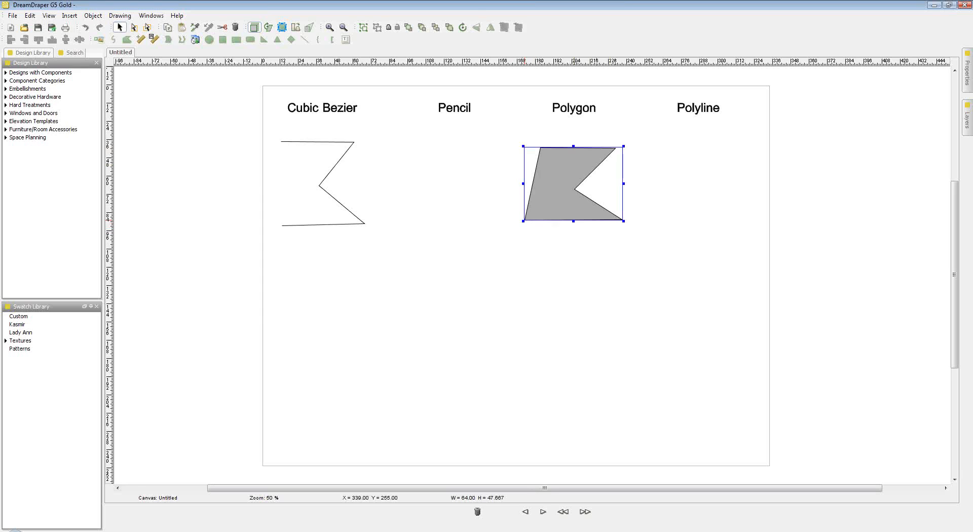
pyautogui.click(526, 244)
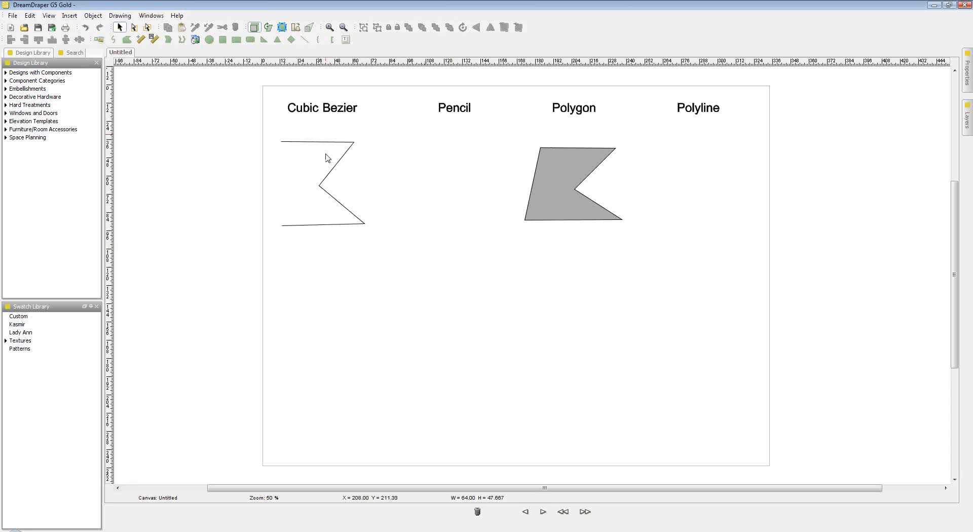
# - Select the Cubic Bezier line and the polygon in turn to compare the open and closed shapes
pyautogui.click(325, 225)
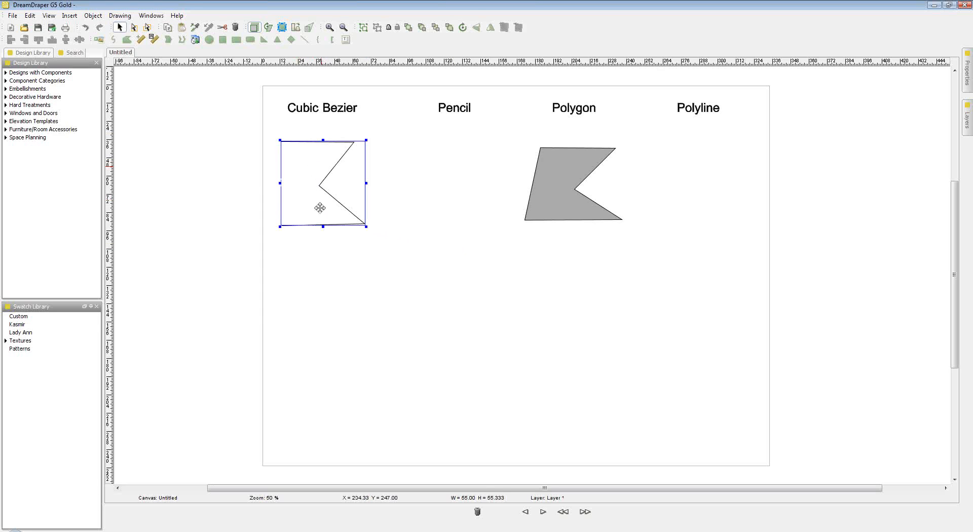
pyautogui.click(330, 253)
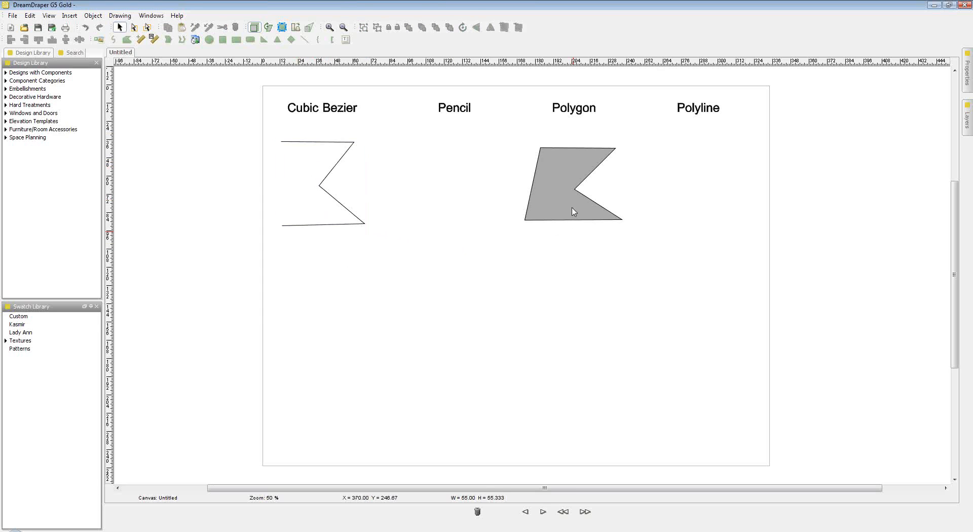
pyautogui.click(559, 178)
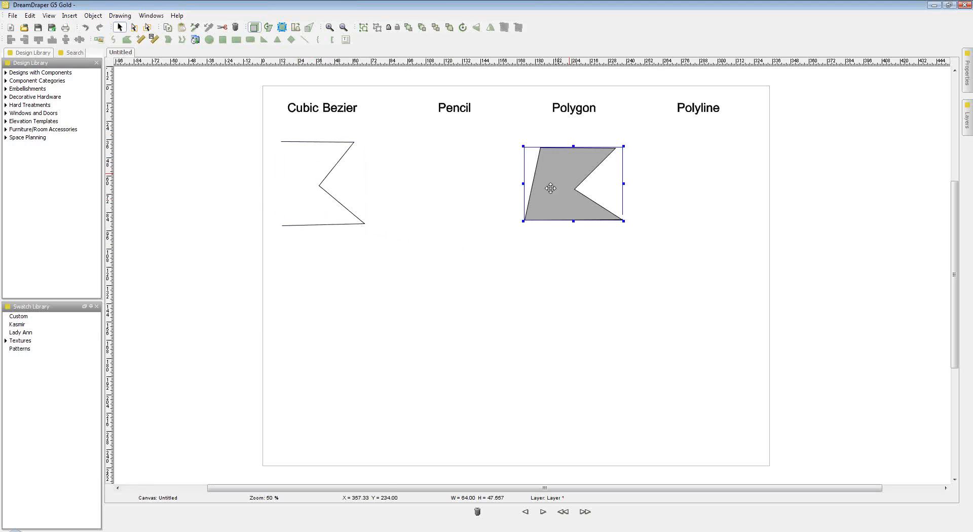
pyautogui.click(566, 248)
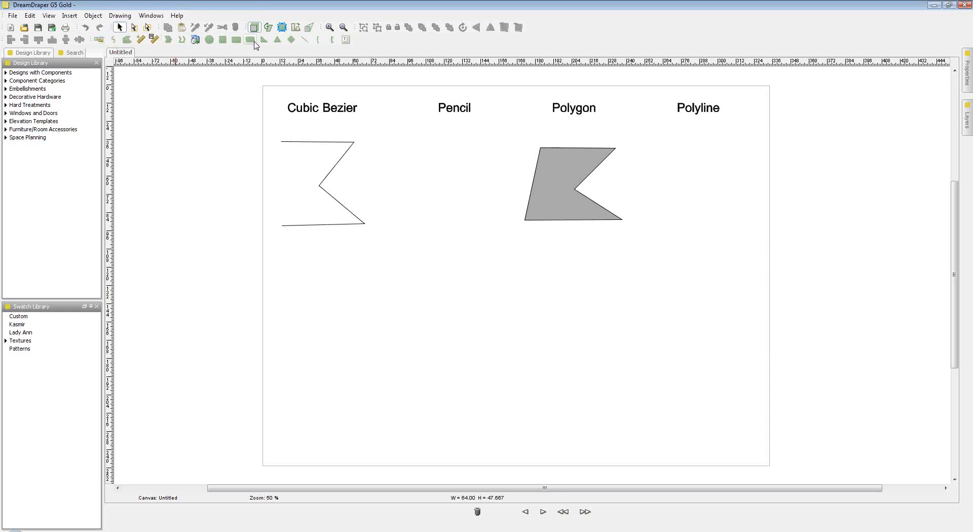
# - Draw an open four-segment zigzag with the Polyline tool below the Polyline label, about 51 wide and 45 high
pyautogui.click(183, 40)
pyautogui.click(668, 144)
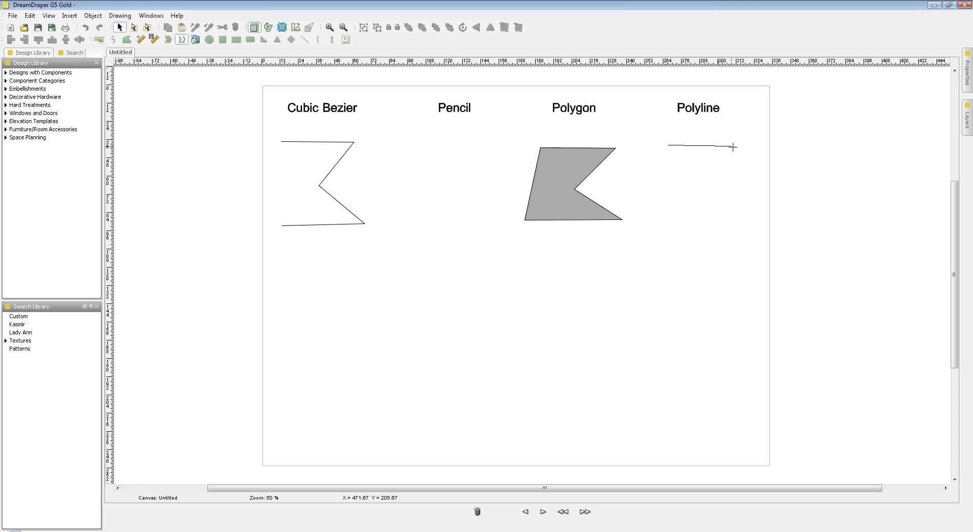
pyautogui.click(733, 147)
pyautogui.click(699, 180)
pyautogui.doubleClick(665, 214)
pyautogui.click(660, 275)
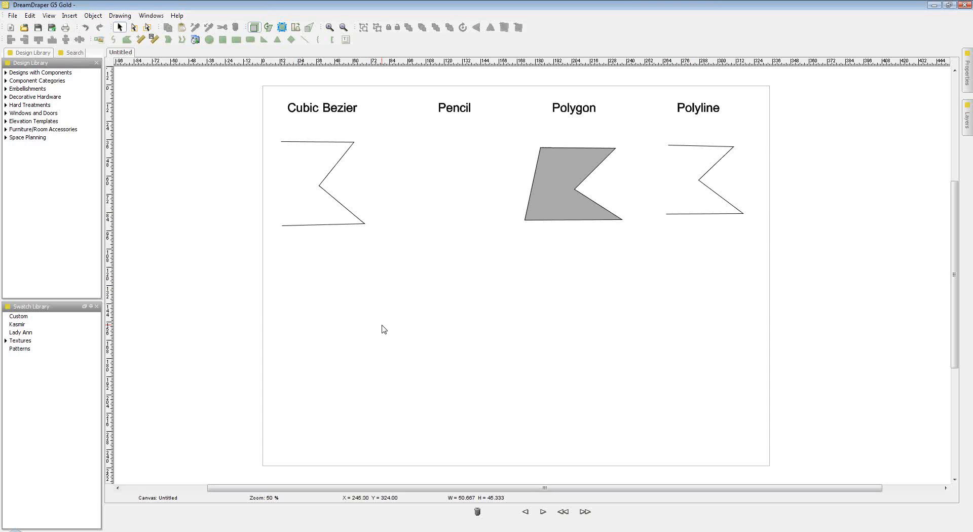
# - Draw a closed shape with the Pencil tool below the Pencil label, combining straight edges and a wavy freehand edge, about 50 wide and 49 high
pyautogui.click(127, 40)
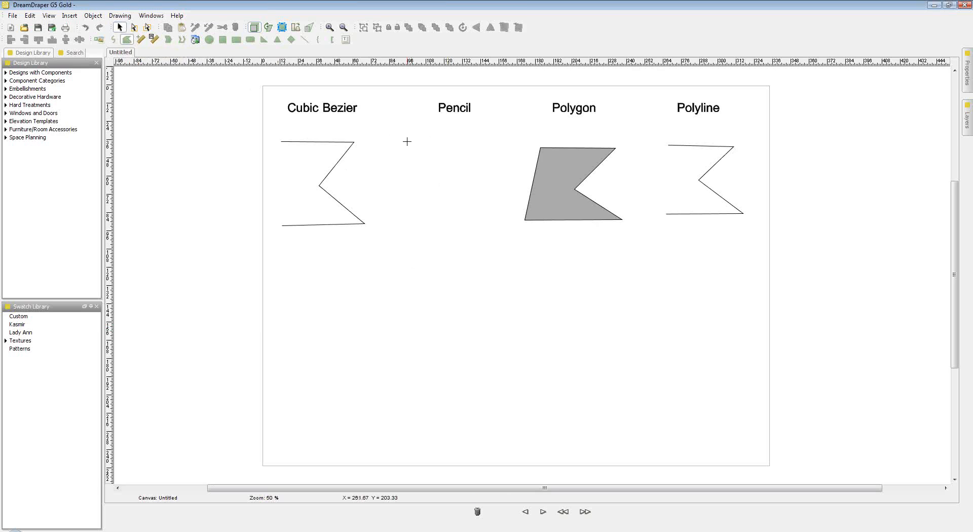
pyautogui.moveTo(406, 141)
pyautogui.mouseDown()
pyautogui.moveTo(469, 142)
pyautogui.moveTo(440, 177)
pyautogui.moveTo(475, 215)
pyautogui.moveTo(406, 217)
pyautogui.mouseUp()
pyautogui.click(407, 141)
pyautogui.click(446, 316)
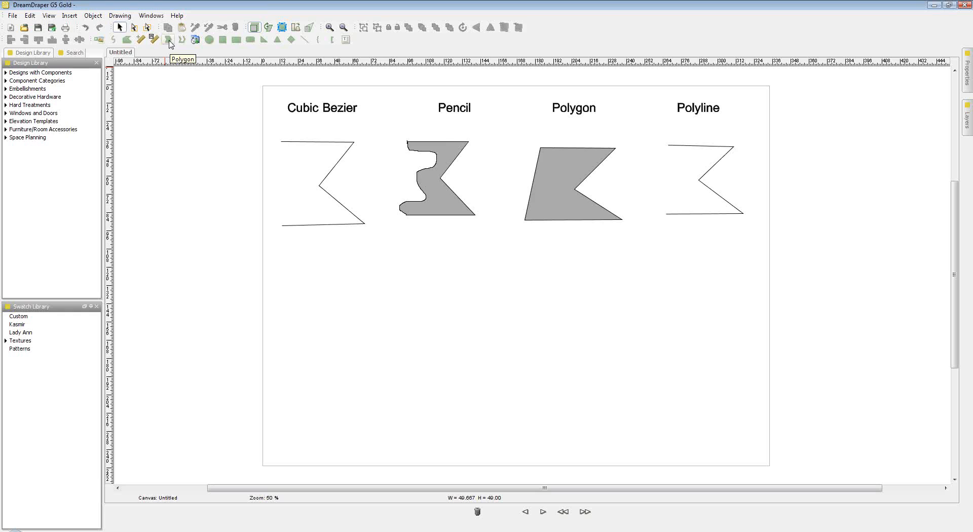
# - Select the polygon and the pencil shape in turn to compare their straight and freehand edges
pyautogui.click(557, 168)
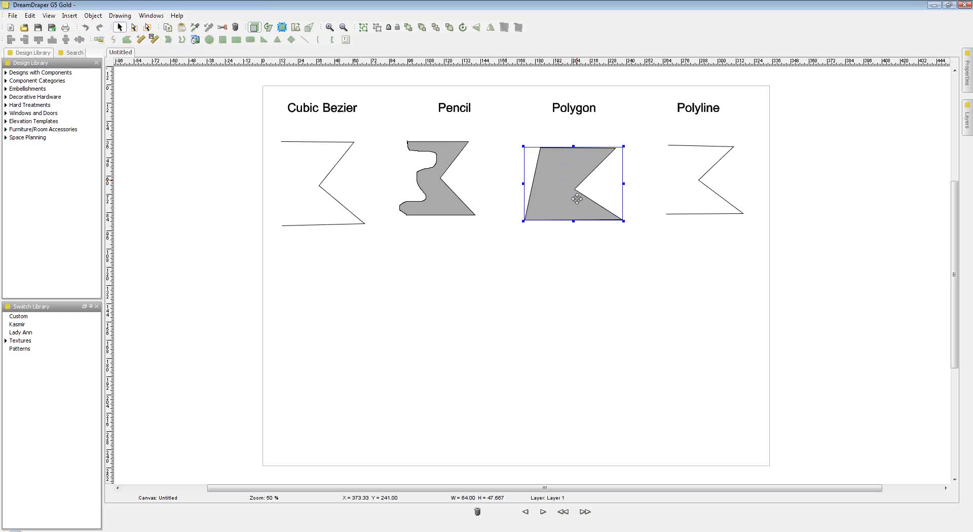
pyautogui.click(445, 152)
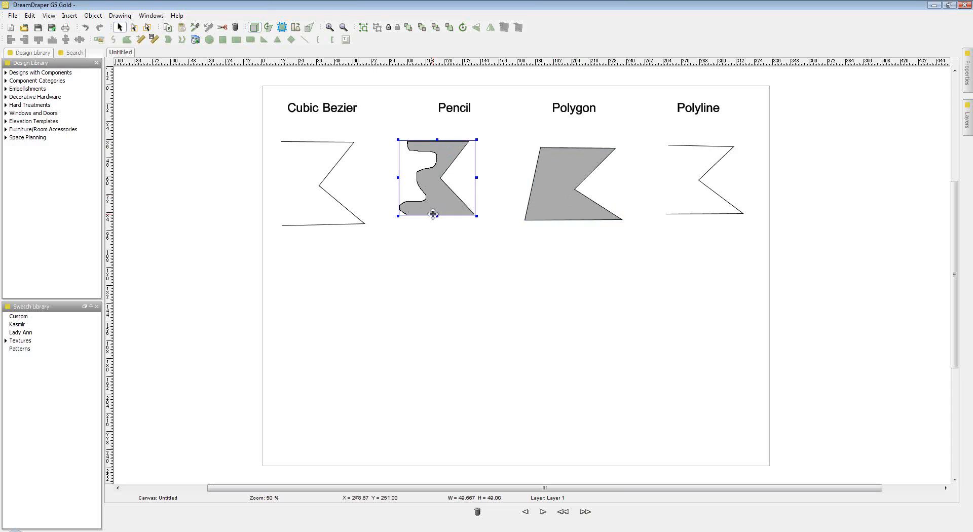
pyautogui.click(423, 276)
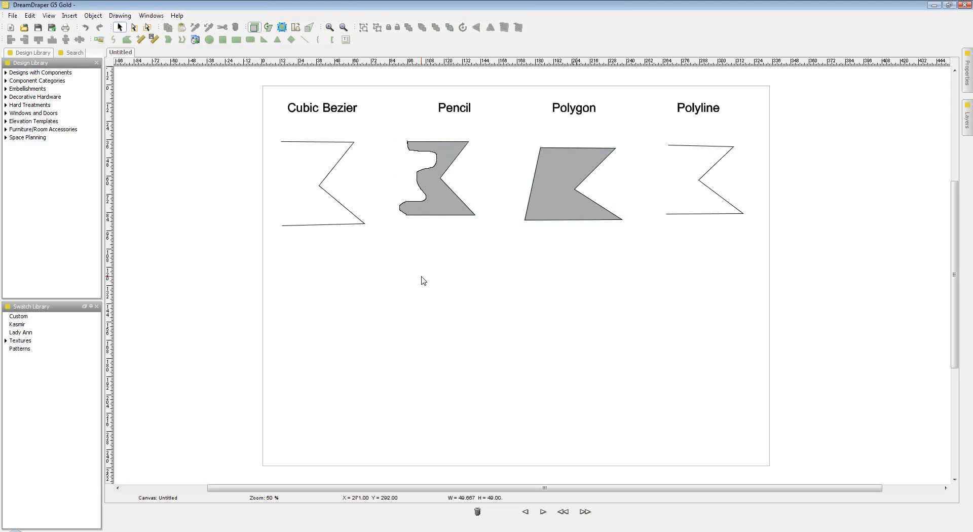
pyautogui.click(553, 211)
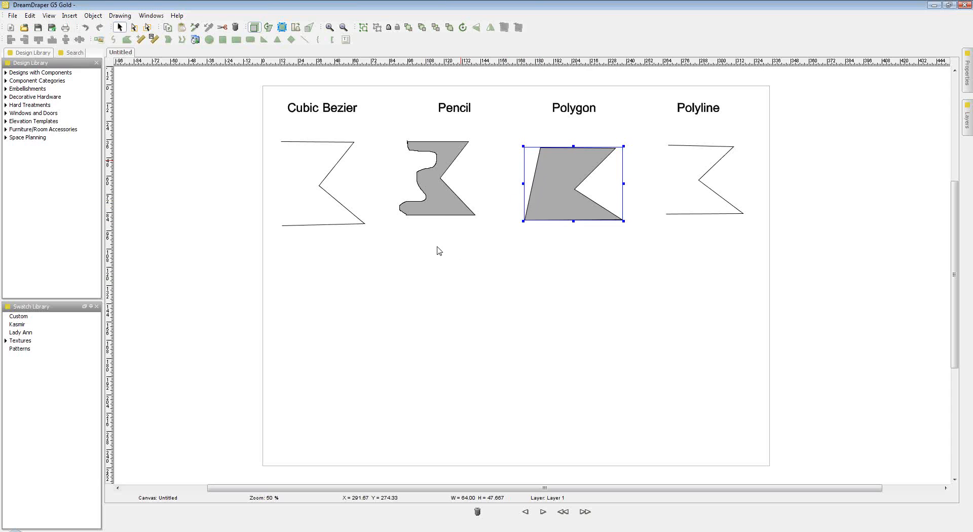
pyautogui.click(437, 218)
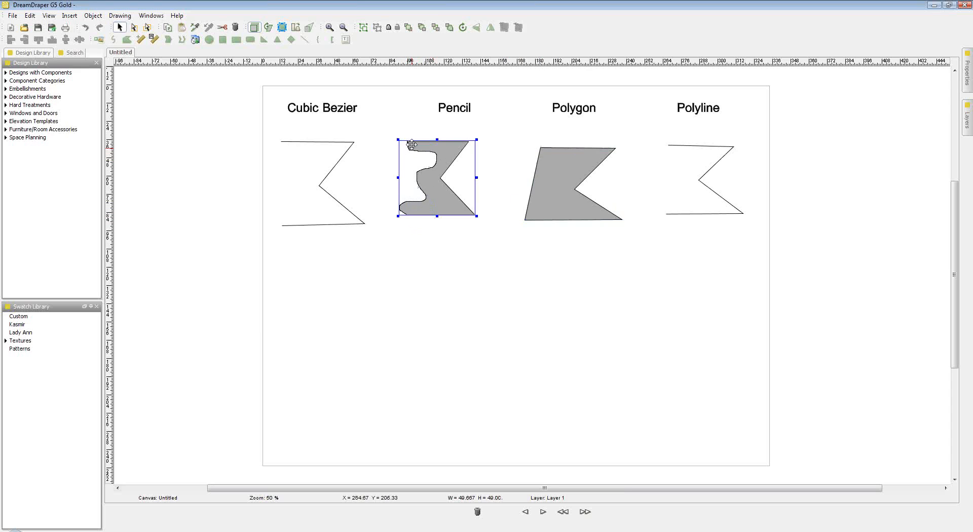
pyautogui.click(428, 292)
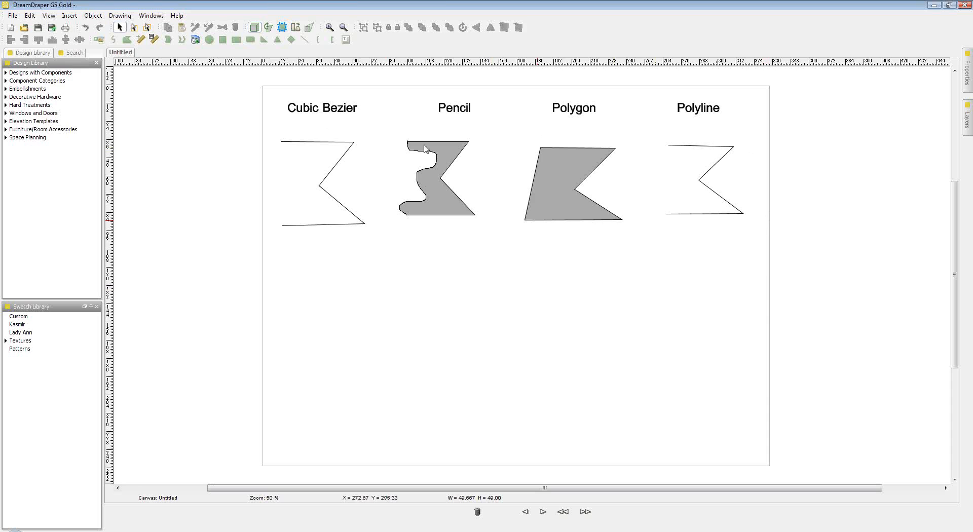
# - Draw a square about 37 wide and a circle about 38 across below the existing shapes, and delete both
pyautogui.click(223, 40)
pyautogui.moveTo(348, 316); pyautogui.dragTo(365, 355)
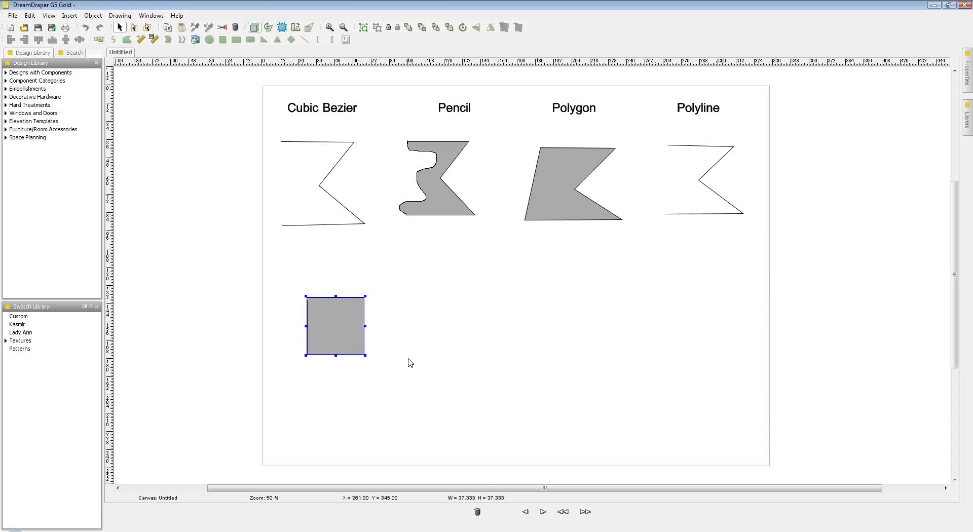
pyautogui.click(209, 39)
pyautogui.moveTo(420, 292); pyautogui.dragTo(482, 367)
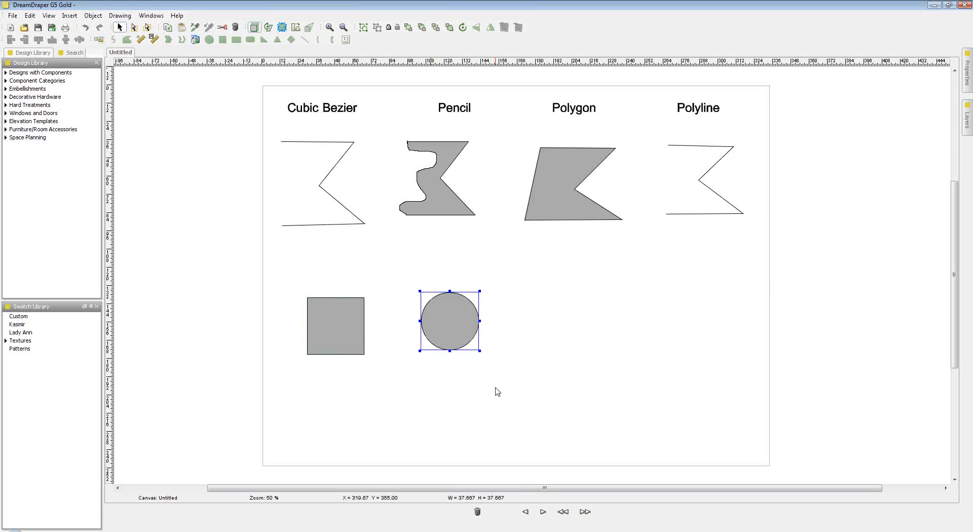
pyautogui.moveTo(257, 274); pyautogui.dragTo(559, 385)
pyautogui.press('Delete')
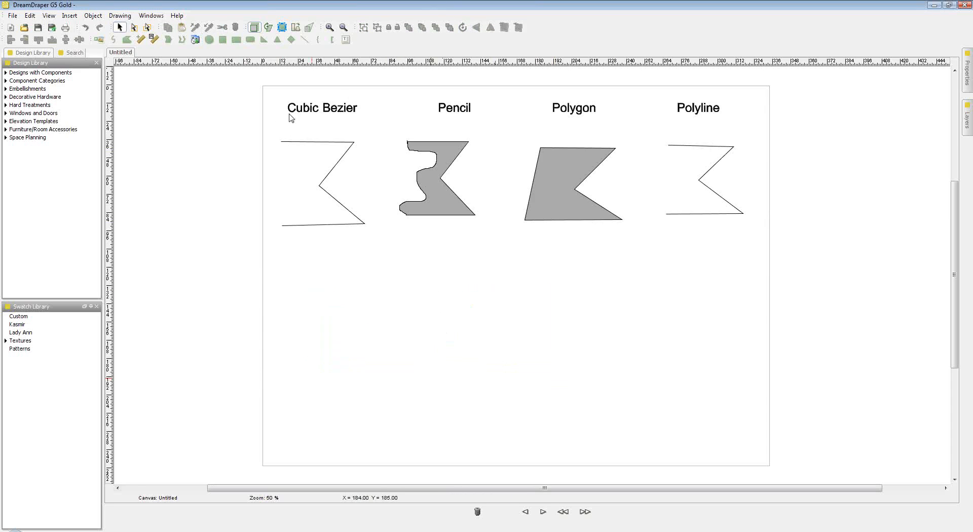
# - Duplicate the four drawn shapes and place the copies in a second row below the originals
pyautogui.moveTo(257, 134); pyautogui.dragTo(769, 264)
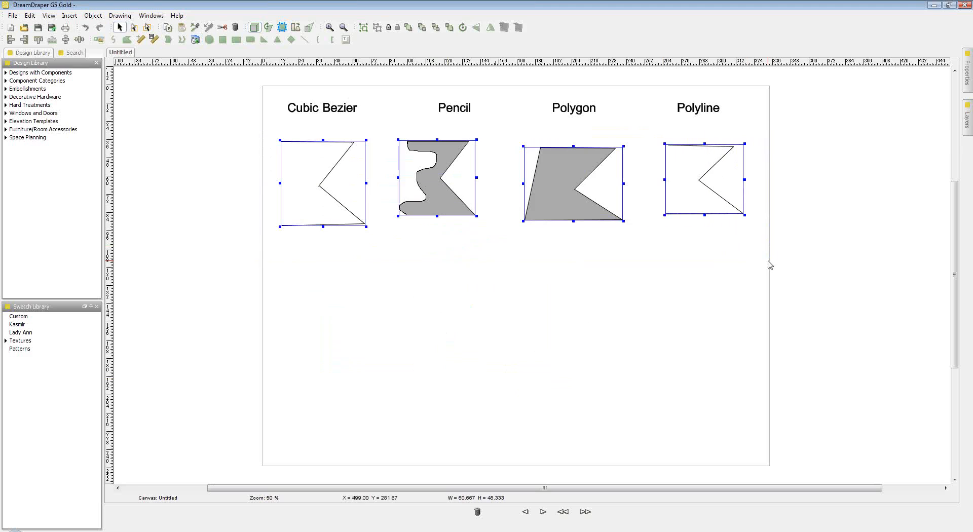
pyautogui.click(168, 29)
pyautogui.click(183, 29)
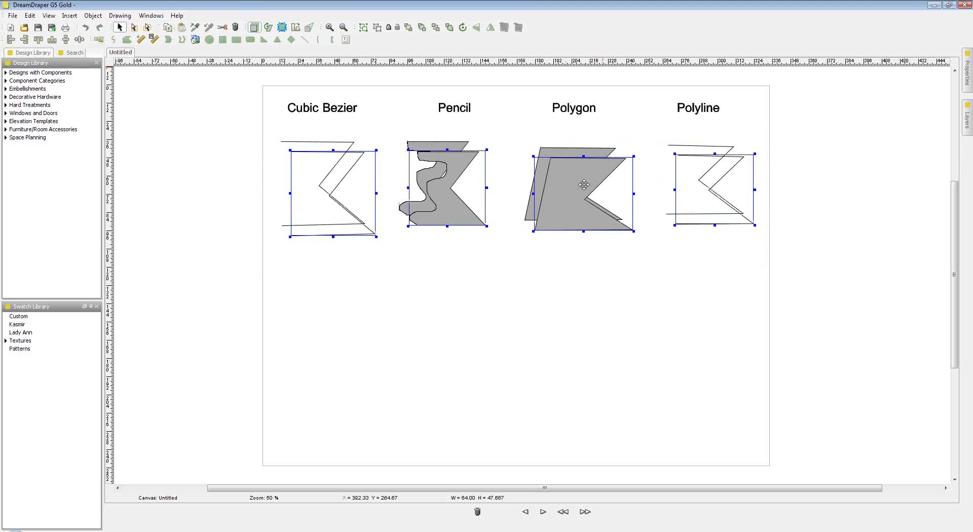
pyautogui.moveTo(569, 178); pyautogui.dragTo(557, 339)
pyautogui.click(415, 436)
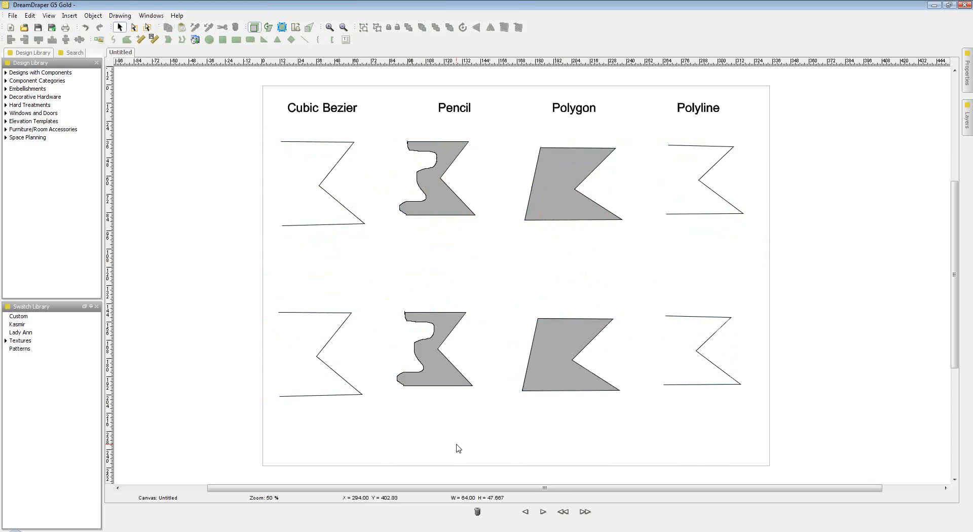
# - Stretch the copied polygon in the lower row to about 71 wide and 79 high
pyautogui.click(565, 381)
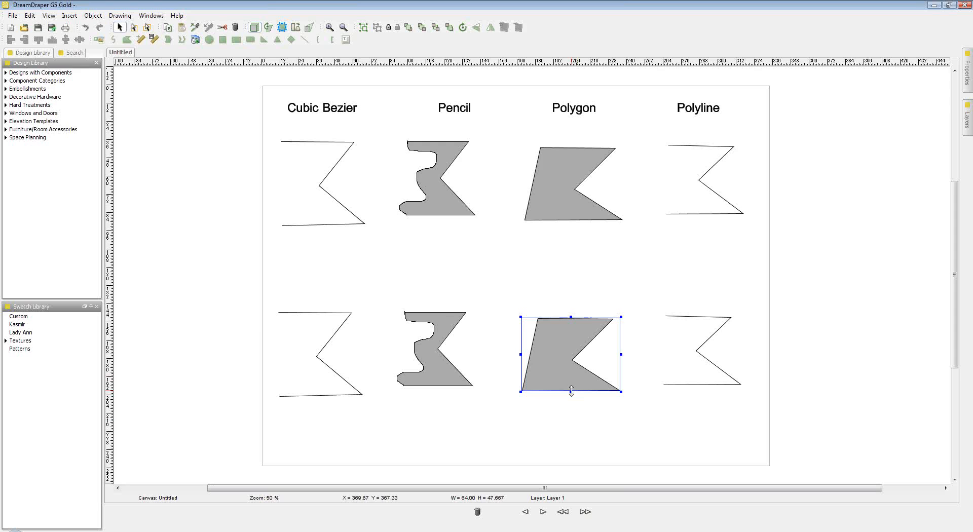
pyautogui.moveTo(571, 391); pyautogui.dragTo(570, 440)
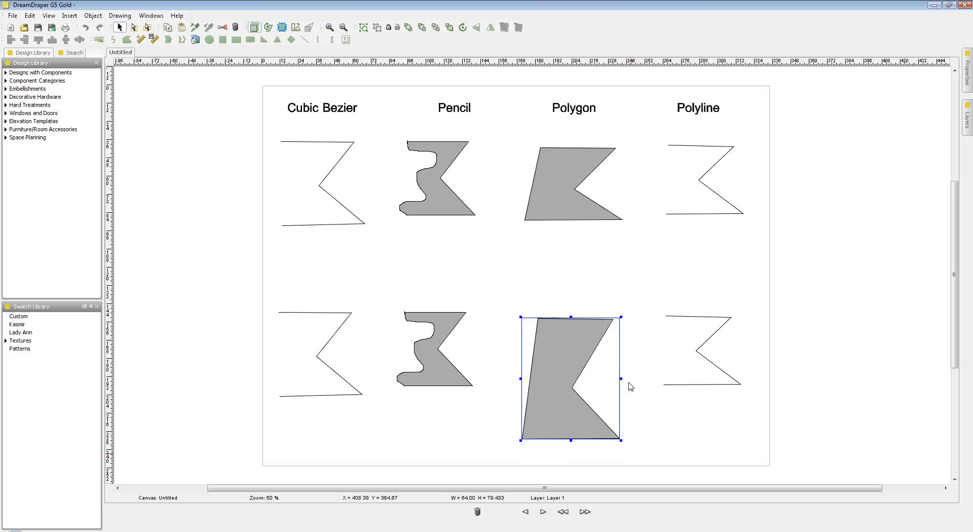
pyautogui.moveTo(620, 378); pyautogui.dragTo(631, 378)
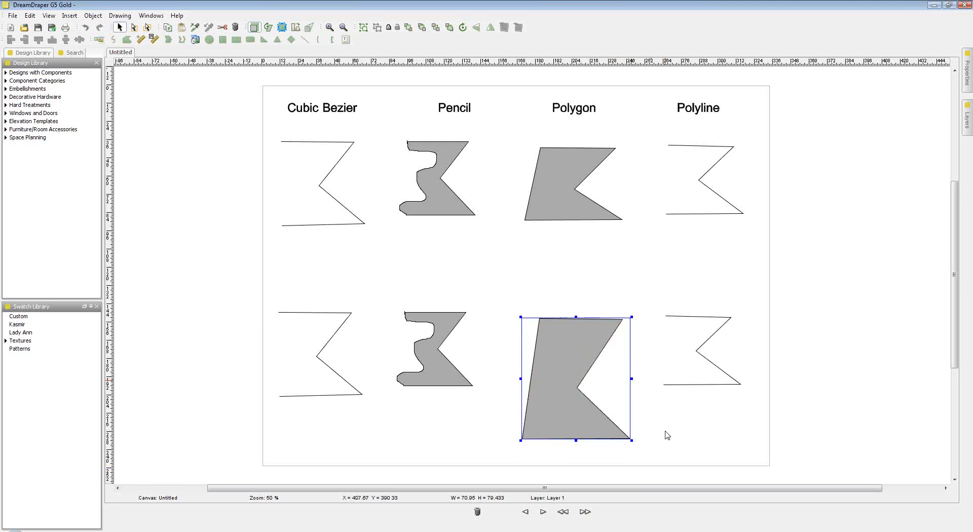
pyautogui.click(684, 456)
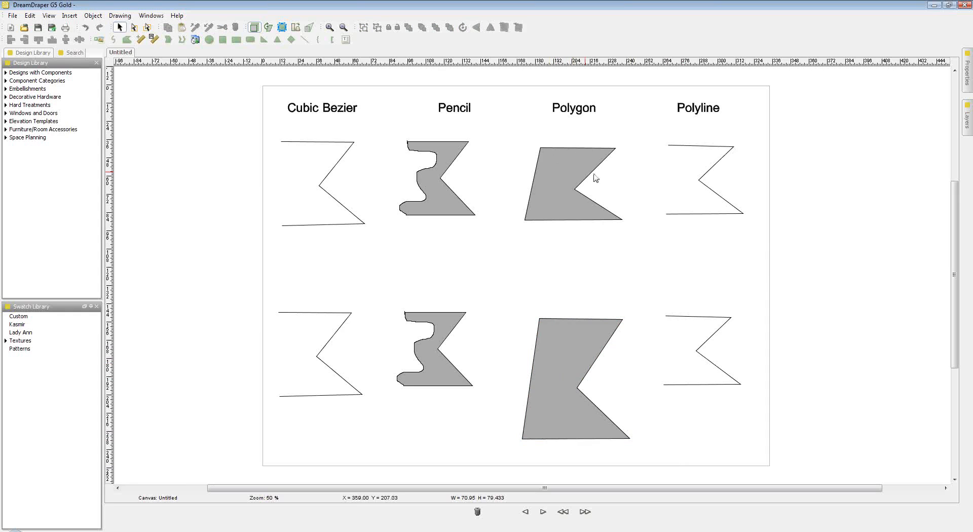
# - Switch the enlarged polygon to point editing and move its inner notch point outward past the shape's right edge
pyautogui.click(558, 350)
pyautogui.click(558, 350)
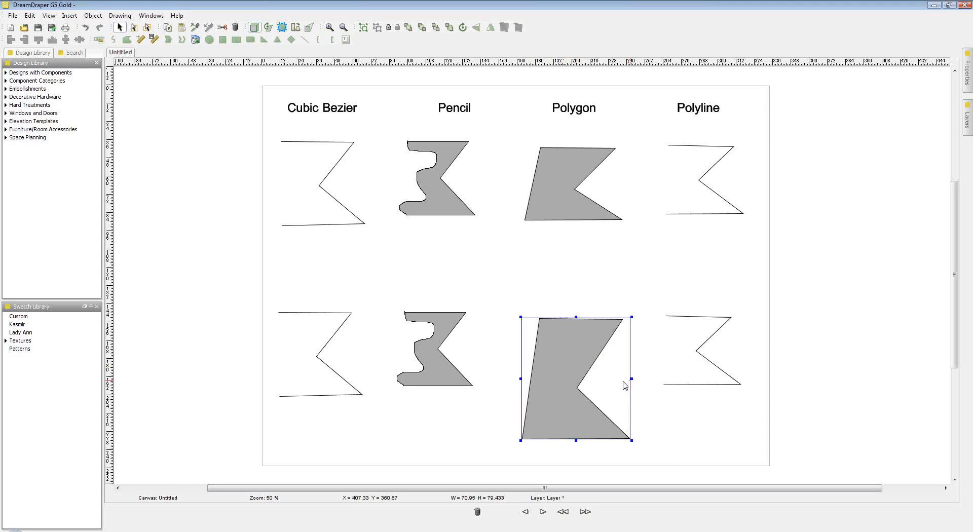
pyautogui.click(565, 238)
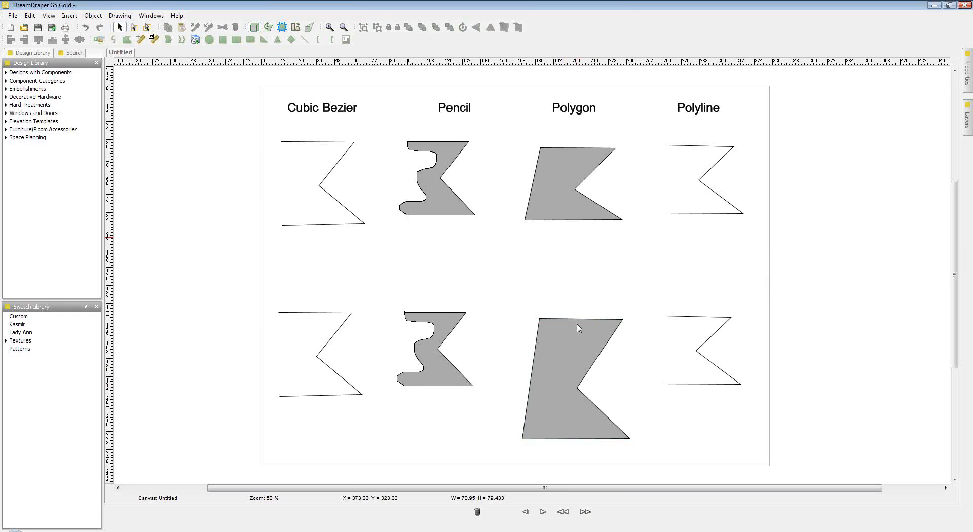
pyautogui.click(564, 348)
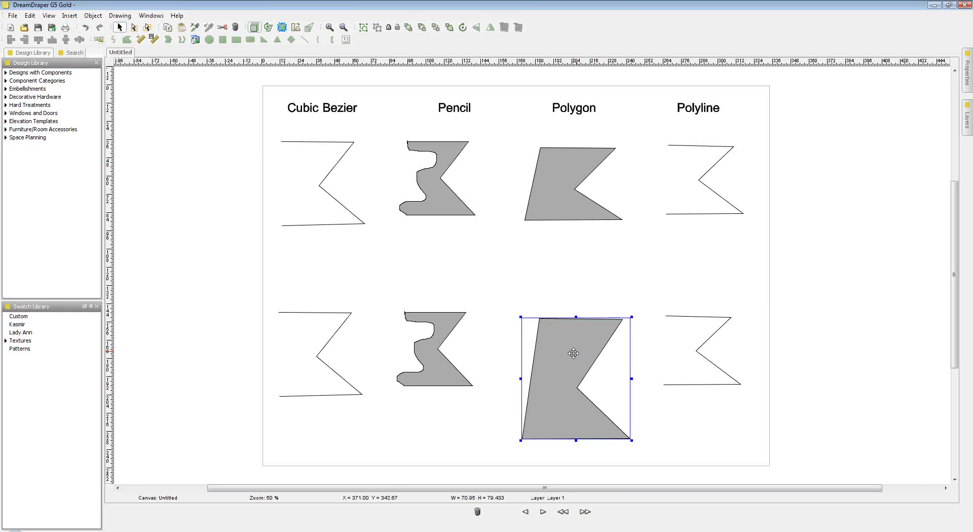
pyautogui.click(282, 30)
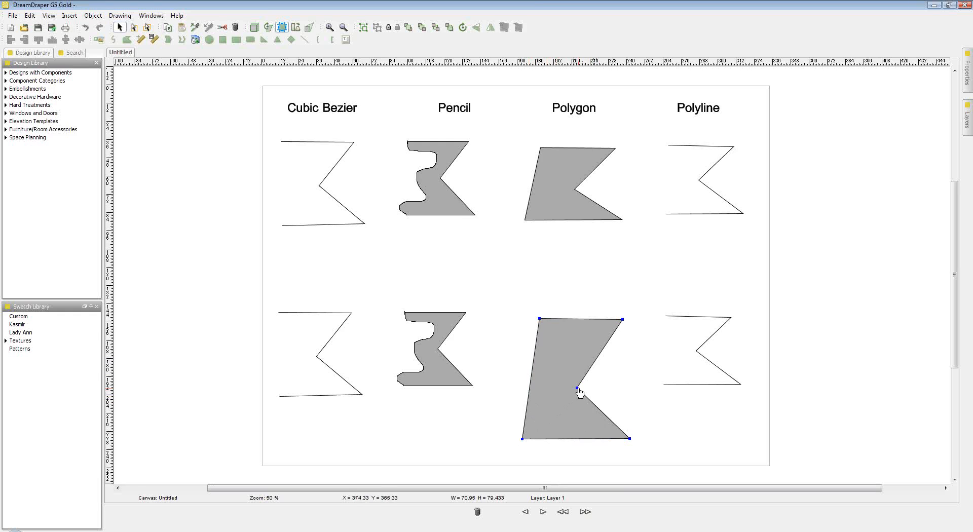
pyautogui.moveTo(578, 389); pyautogui.dragTo(655, 346)
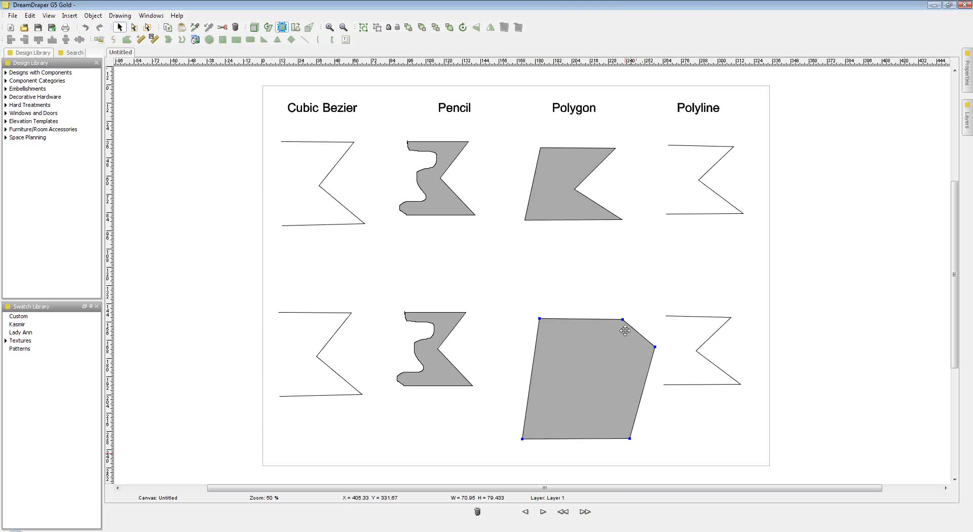
# - Move the lower polygon's top-right point inward to form a notch, and the lower polyline's inner point outward into an arrow tip
pyautogui.moveTo(623, 324); pyautogui.dragTo(574, 378)
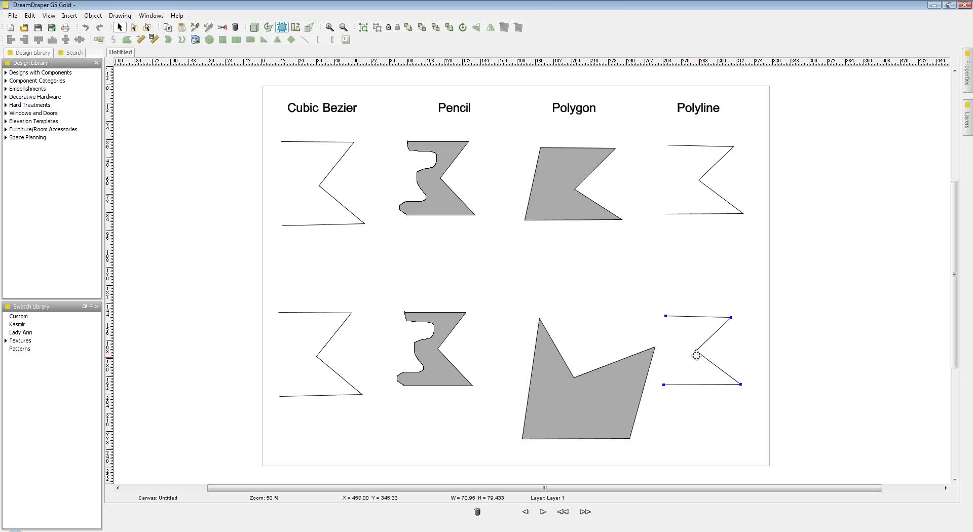
pyautogui.moveTo(701, 357); pyautogui.dragTo(774, 356)
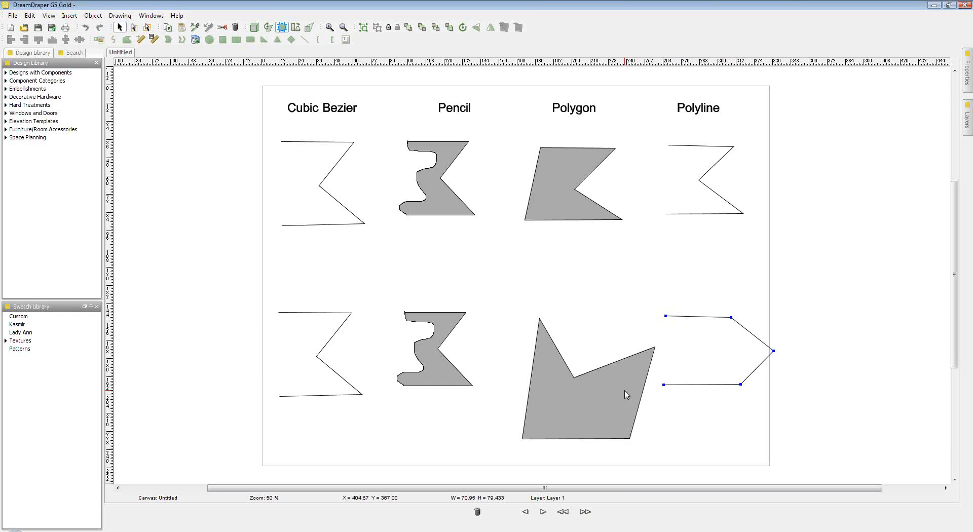
# - Pull points on the wavy edge of the lower pencil shape out to the left as thin spikes, and deselect it
pyautogui.click(434, 359)
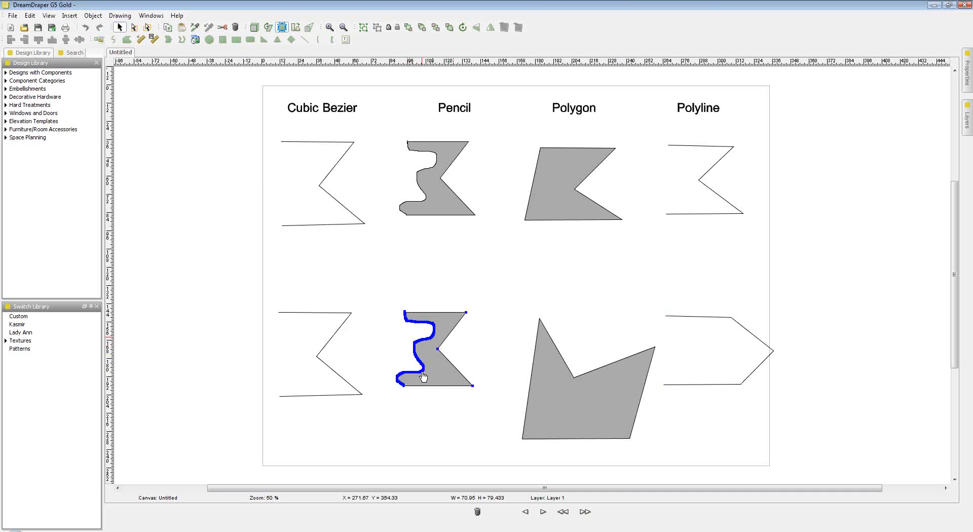
pyautogui.moveTo(416, 357)
pyautogui.mouseDown()
pyautogui.moveTo(390, 349)
pyautogui.moveTo(402, 366)
pyautogui.moveTo(390, 359)
pyautogui.mouseUp()
pyautogui.click(417, 407)
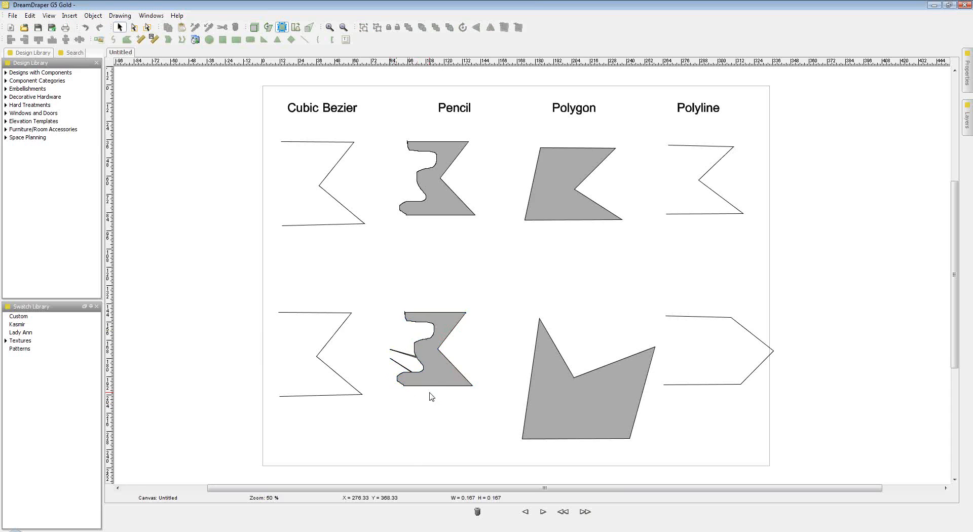
# - Move the lower Cubic Bezier's middle point out to the right, and extend its lower handle down-right to bulge the lower segment
pyautogui.click(334, 343)
pyautogui.moveTo(316, 358); pyautogui.dragTo(356, 356)
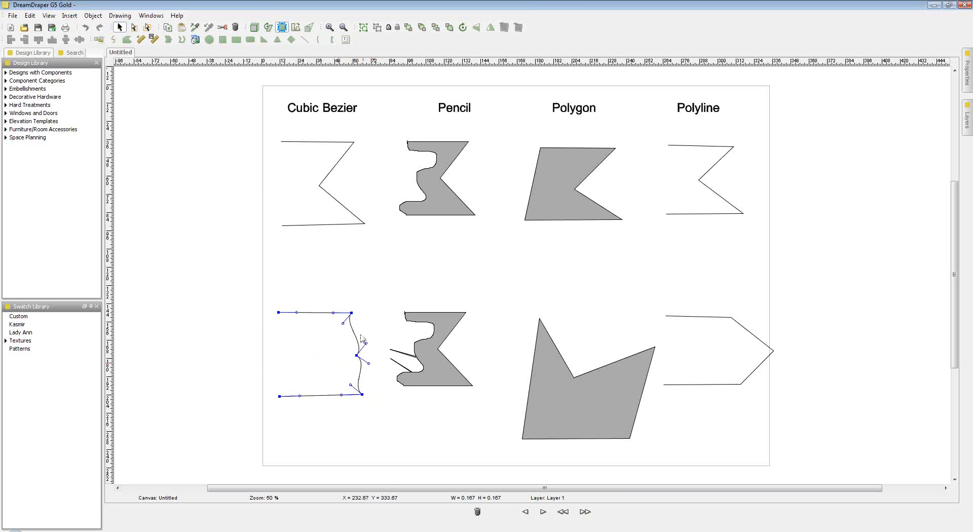
pyautogui.click(371, 413)
pyautogui.click(360, 378)
pyautogui.moveTo(369, 365); pyautogui.dragTo(400, 386)
pyautogui.click(385, 414)
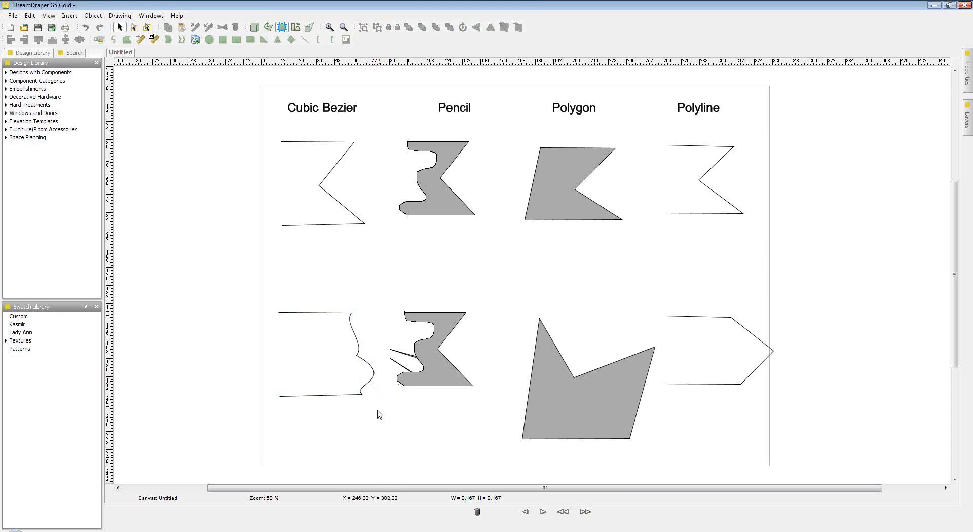
# - Pull the middle point's upper handle outward to the right, and swing it across to the left to form an S-curve
pyautogui.click(384, 361)
pyautogui.moveTo(369, 341); pyautogui.dragTo(391, 337)
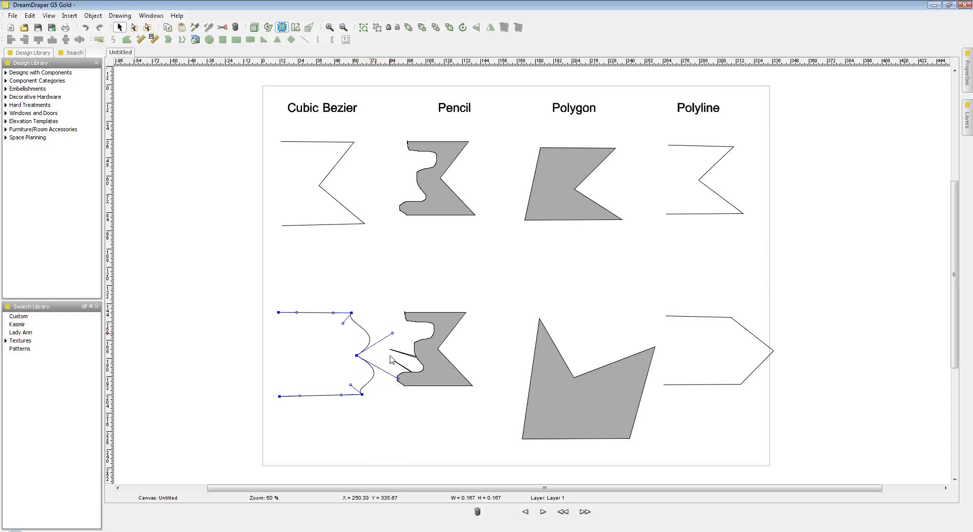
pyautogui.click(393, 426)
pyautogui.click(368, 351)
pyautogui.moveTo(393, 334); pyautogui.dragTo(313, 343)
pyautogui.click(384, 408)
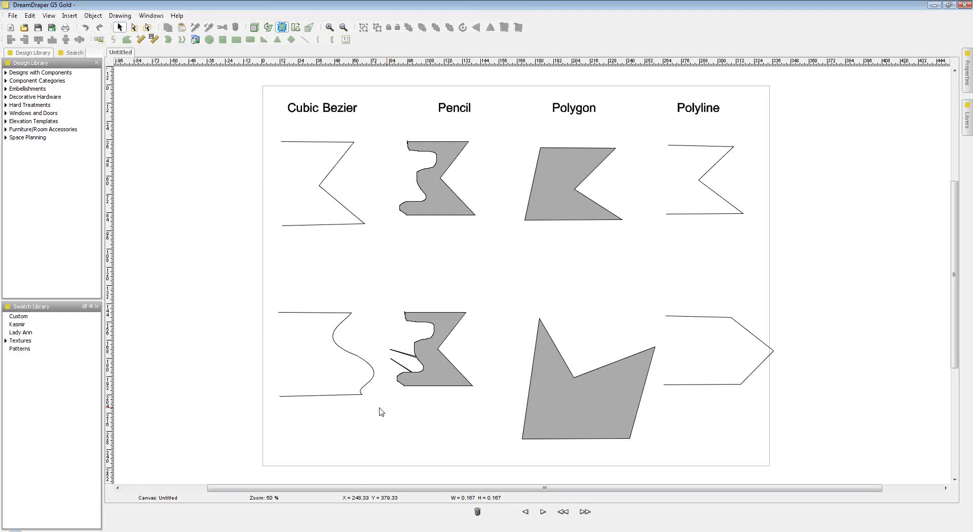
# - Swing the middle point's upper handle above the point and back to the left to reshape the curve's upper segment
pyautogui.click(373, 384)
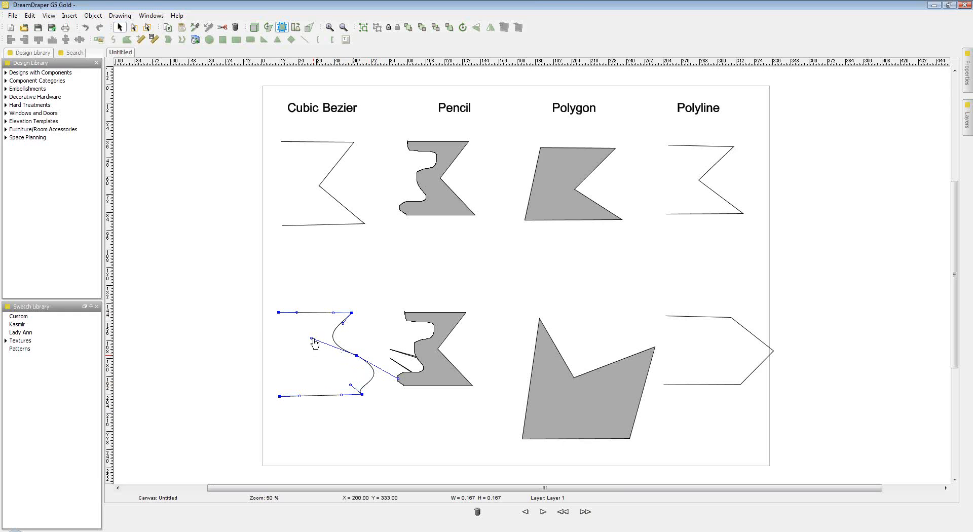
pyautogui.moveTo(312, 338); pyautogui.dragTo(355, 337)
pyautogui.click(388, 400)
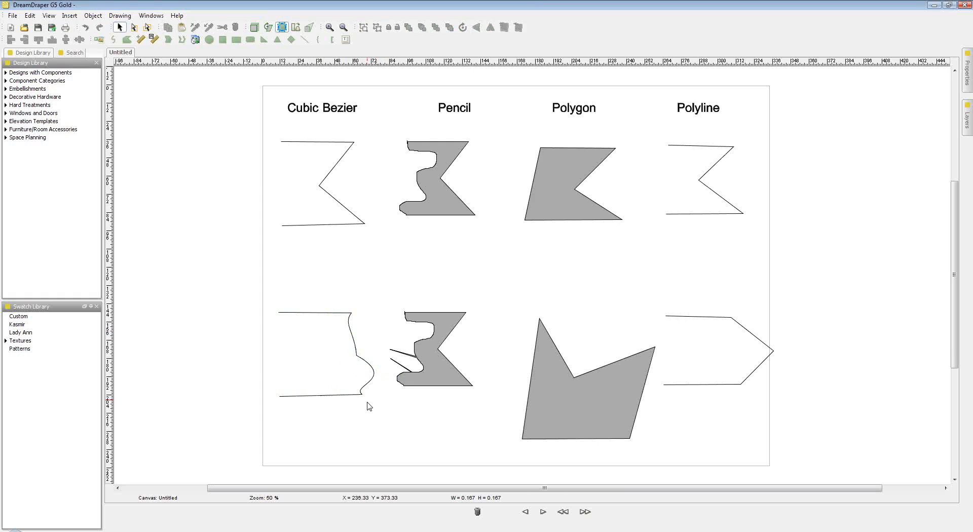
pyautogui.click(342, 395)
pyautogui.moveTo(354, 335); pyautogui.dragTo(318, 339)
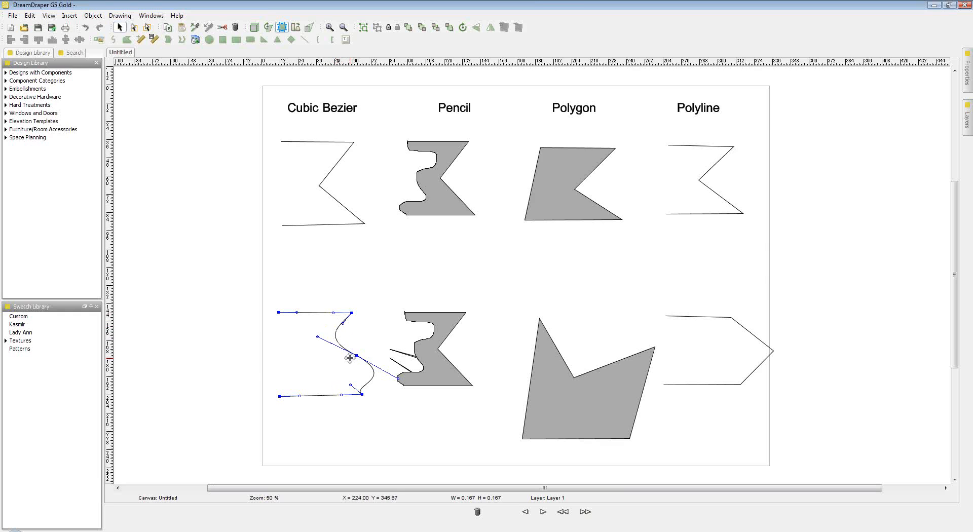
pyautogui.click(356, 337)
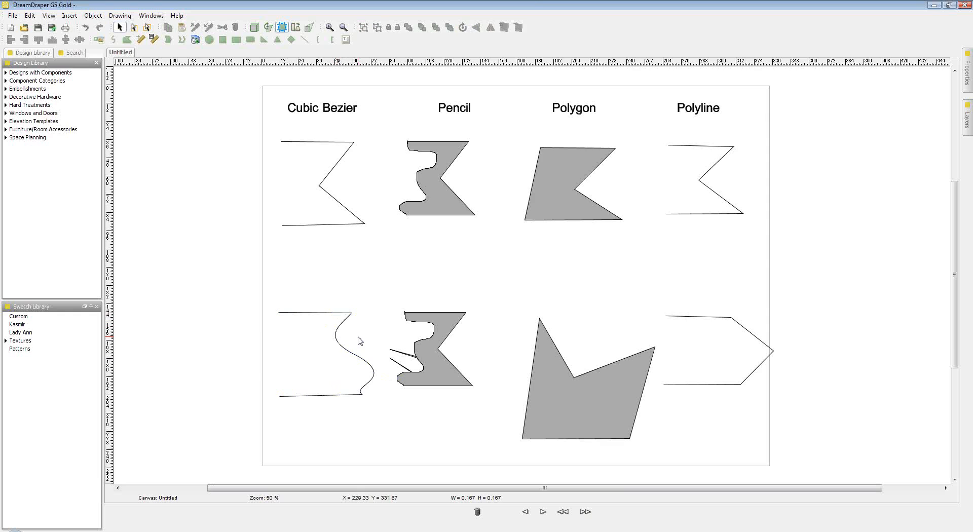
# - Select the lower Cubic Bezier curve, switch it to resize mode, and return it to point editing
pyautogui.click(338, 346)
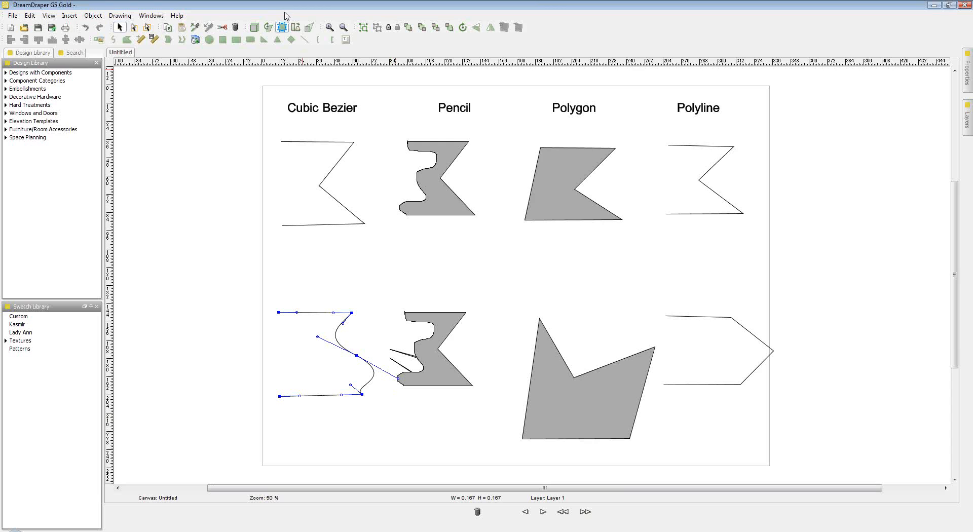
pyautogui.click(254, 29)
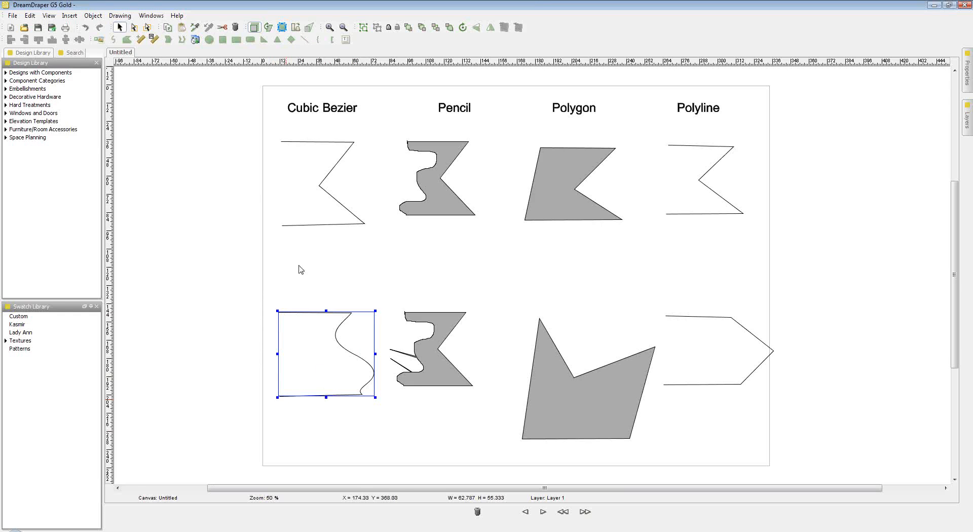
pyautogui.click(282, 28)
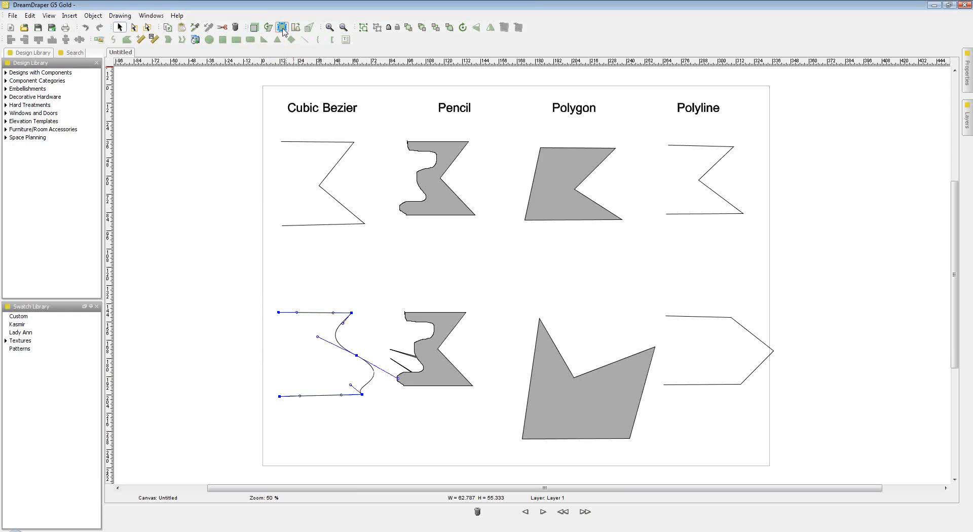
# - Pull both handles of the Cubic Bezier's bottom segment downward to bend it into a bowl-shaped curve
pyautogui.click(329, 28)
pyautogui.click(330, 28)
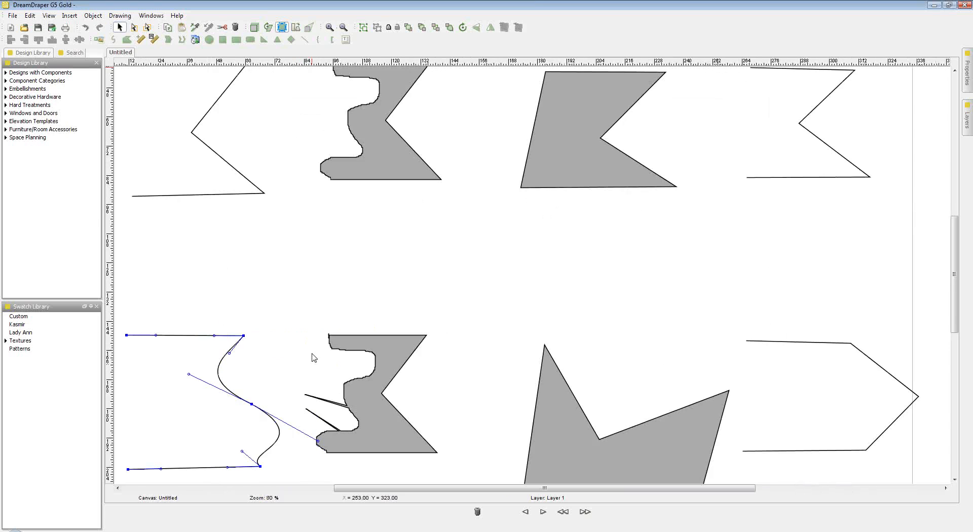
pyautogui.scroll(-3, 314, 357)
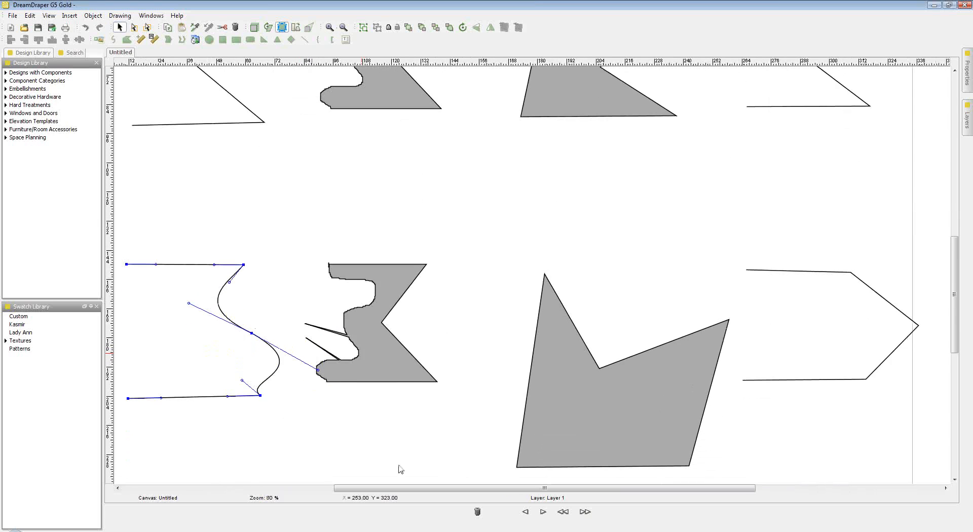
pyautogui.moveTo(426, 488); pyautogui.dragTo(358, 488)
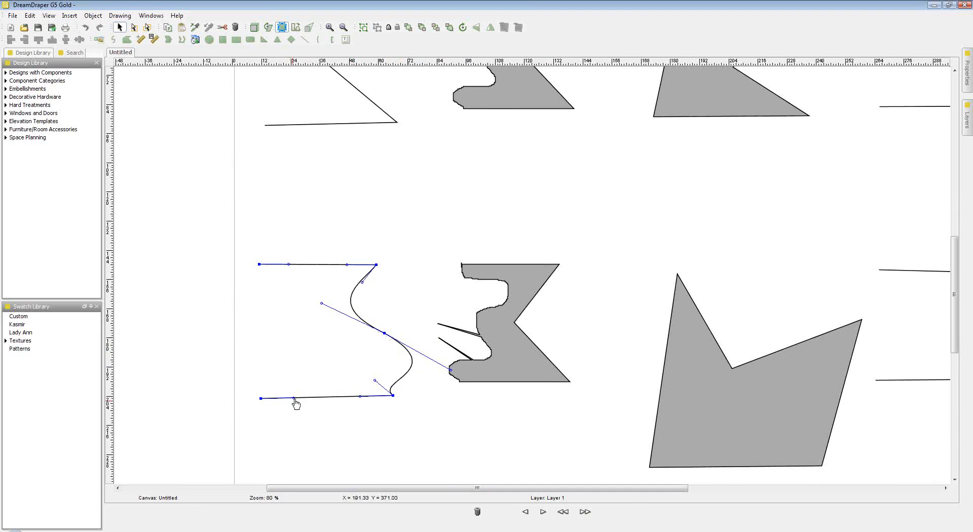
pyautogui.moveTo(294, 400); pyautogui.dragTo(241, 431)
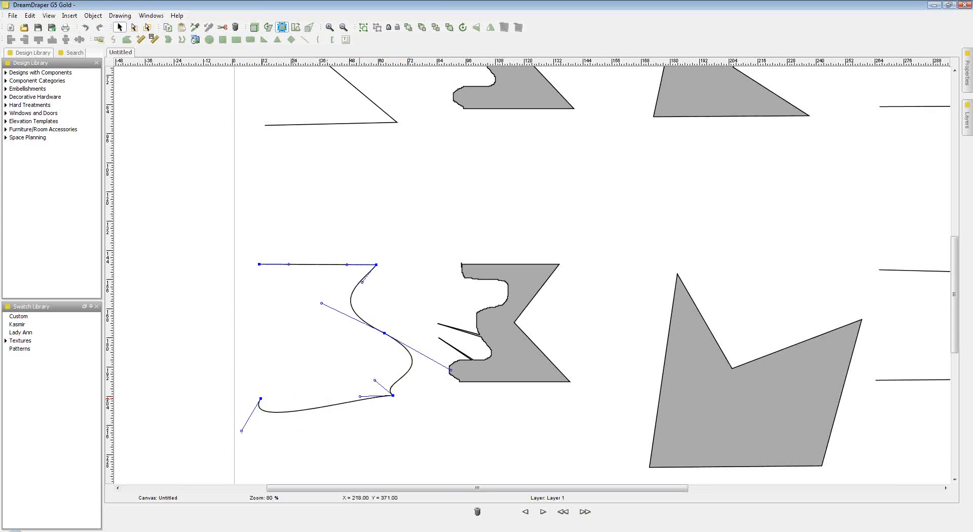
pyautogui.moveTo(360, 403); pyautogui.dragTo(391, 431)
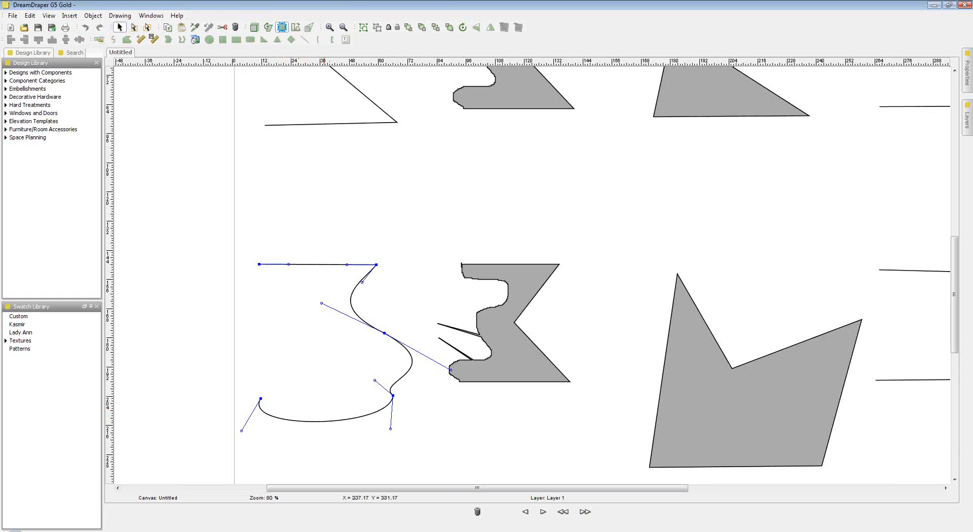
# - Add two points on the bowl-shaped bottom segment, and move the left one straight down
pyautogui.click(323, 423)
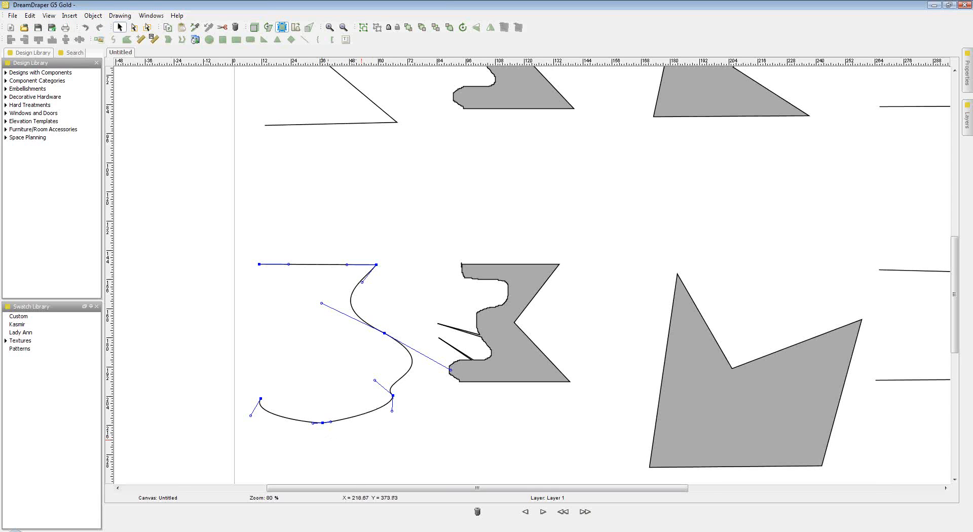
pyautogui.click(364, 414)
pyautogui.moveTo(323, 423); pyautogui.dragTo(324, 449)
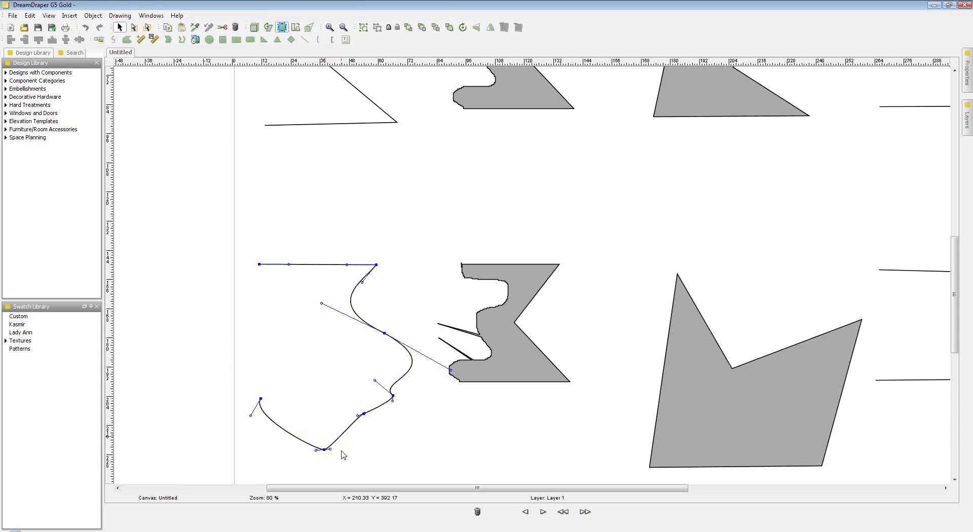
# - Adjust the curve handles of the two added bottom points to reshape the segments between them
pyautogui.moveTo(359, 416); pyautogui.dragTo(338, 376)
pyautogui.moveTo(358, 419); pyautogui.dragTo(379, 446)
pyautogui.moveTo(330, 450); pyautogui.dragTo(349, 463)
# - Delete the two added points from the bottom segment, and reselect the Cubic Bezier curve
pyautogui.click(365, 415)
pyautogui.click(324, 450)
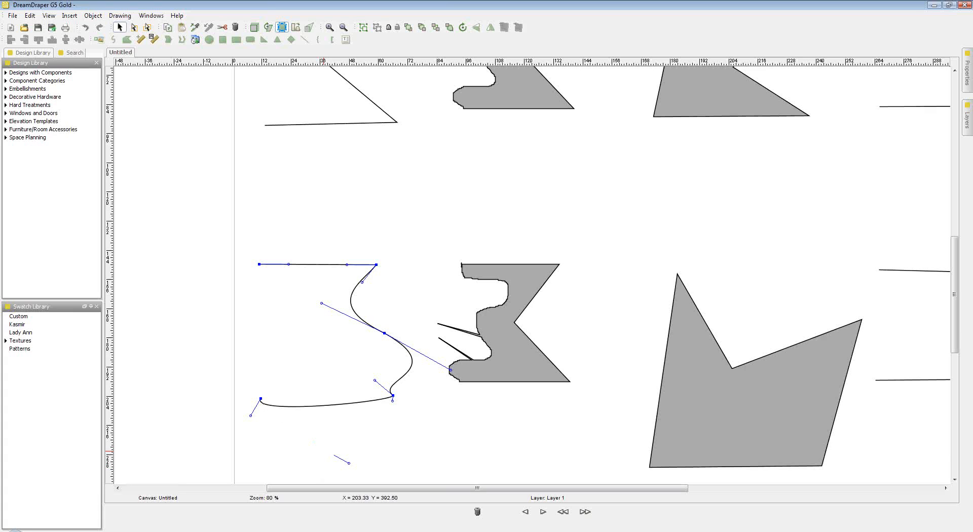
pyautogui.click(349, 452)
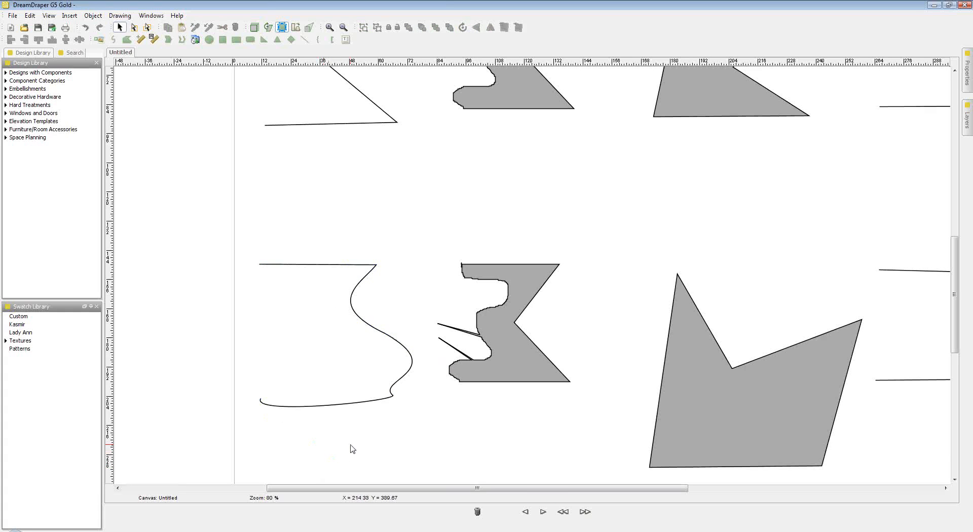
pyautogui.click(294, 406)
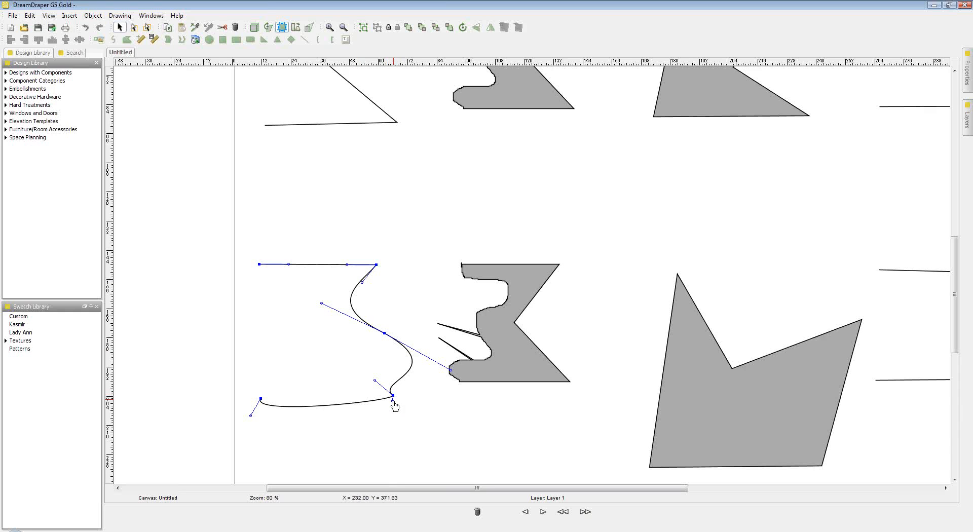
# - Try moving the curve's lower-right point farther down-right, and swing its bottom-segment handle to the lower left and back
pyautogui.click(330, 27)
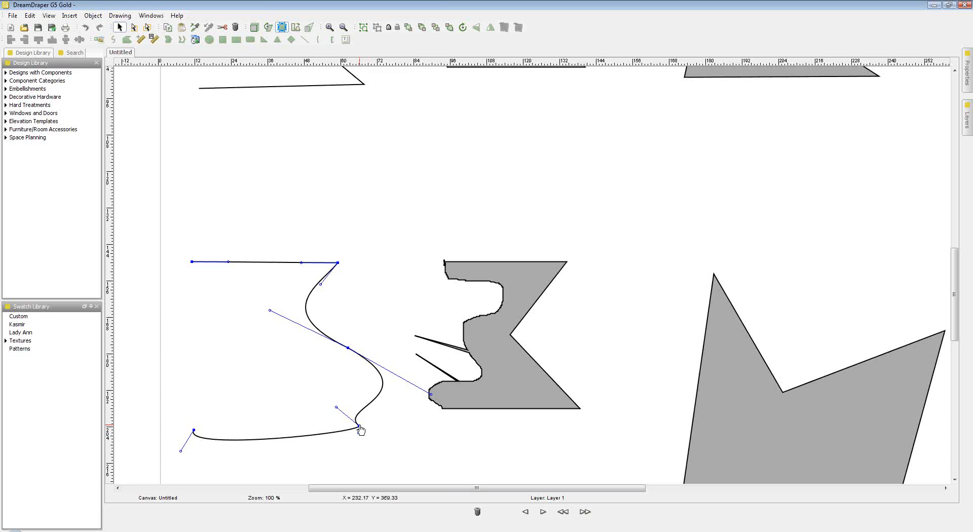
pyautogui.moveTo(360, 429); pyautogui.dragTo(388, 452)
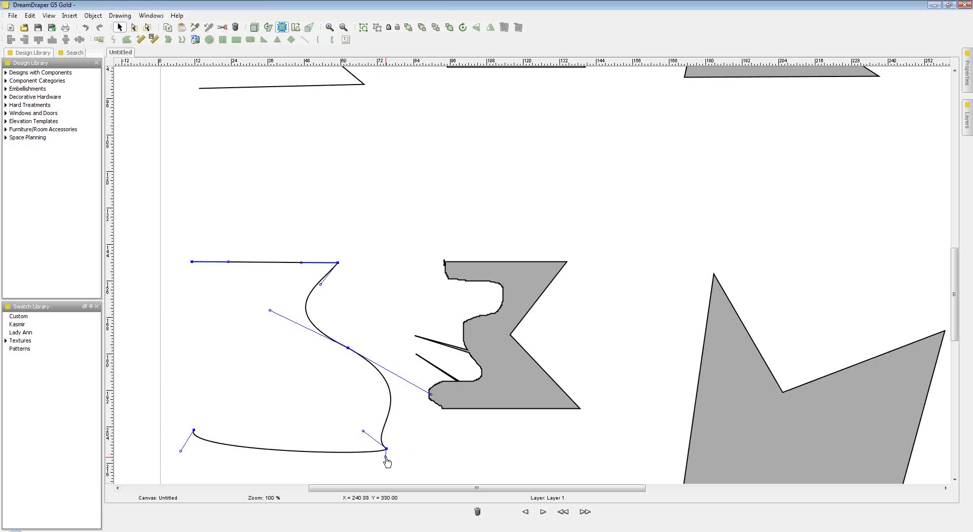
pyautogui.moveTo(387, 461); pyautogui.dragTo(351, 479)
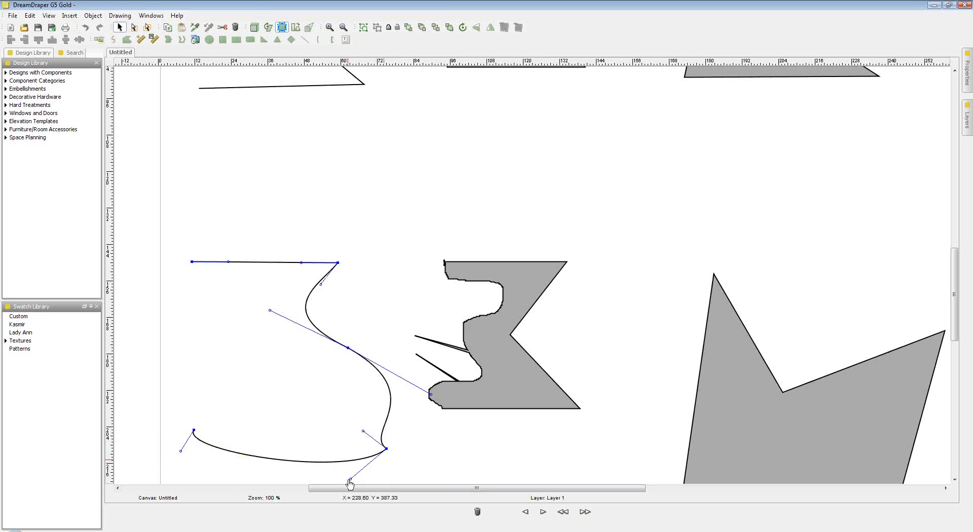
pyautogui.moveTo(351, 479); pyautogui.dragTo(389, 461)
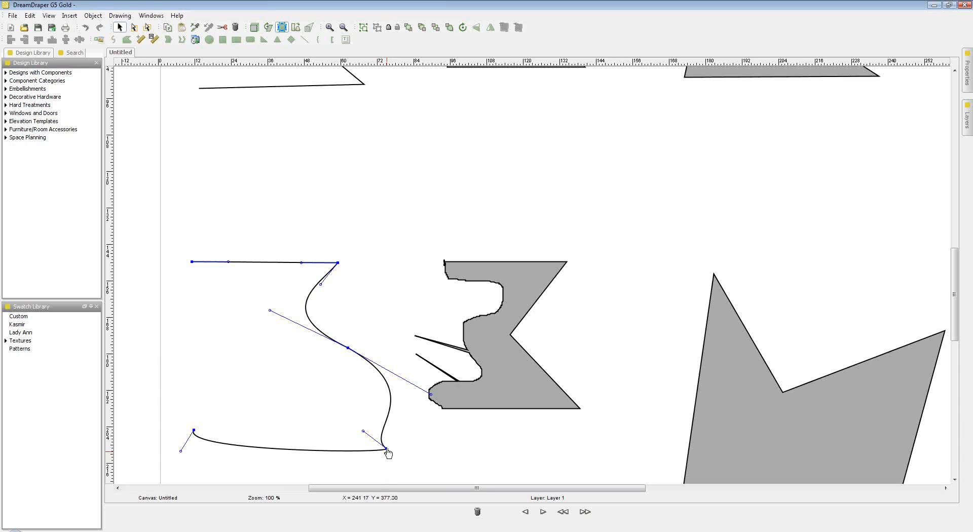
# - Move the curve's lower-right point inward to the left, and pull its bottom-segment handle down and then up-left to arch the segment
pyautogui.moveTo(386, 448); pyautogui.dragTo(345, 431)
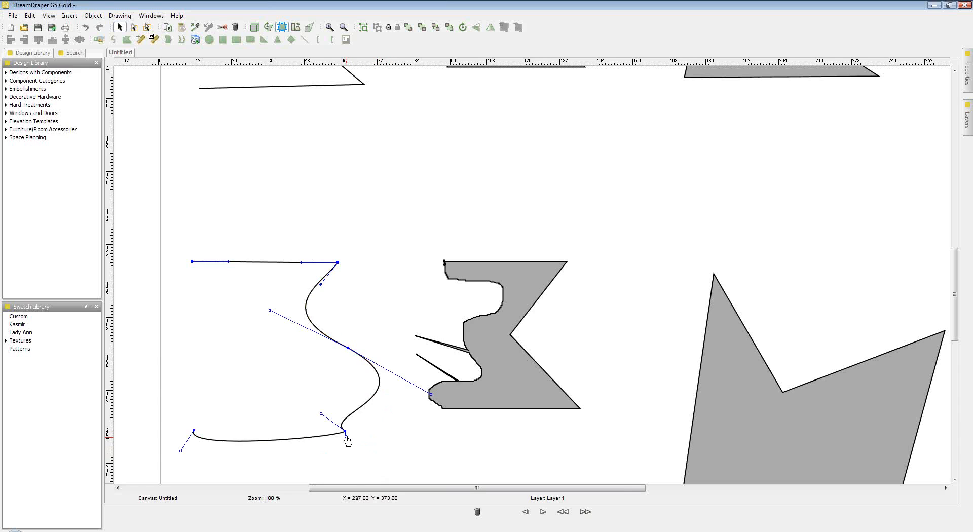
pyautogui.moveTo(347, 437); pyautogui.dragTo(358, 453)
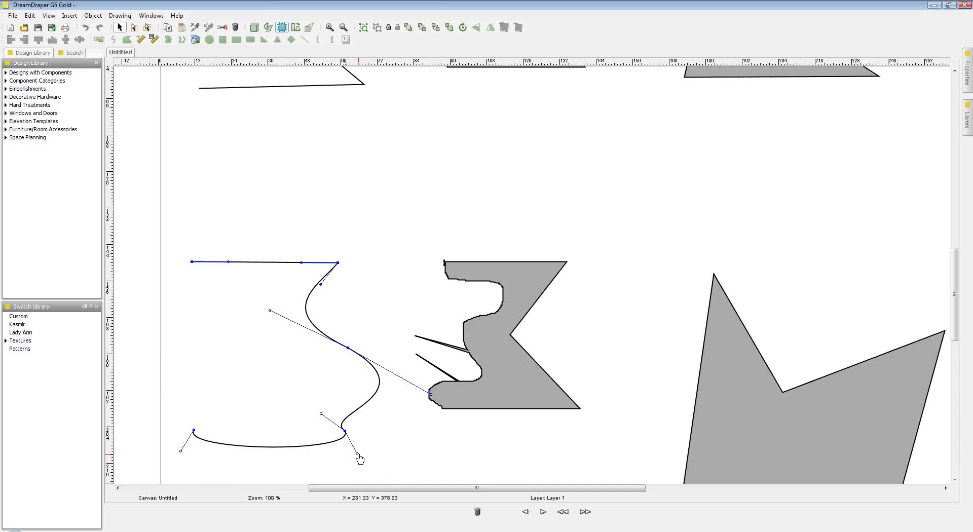
pyautogui.moveTo(358, 455); pyautogui.dragTo(290, 373)
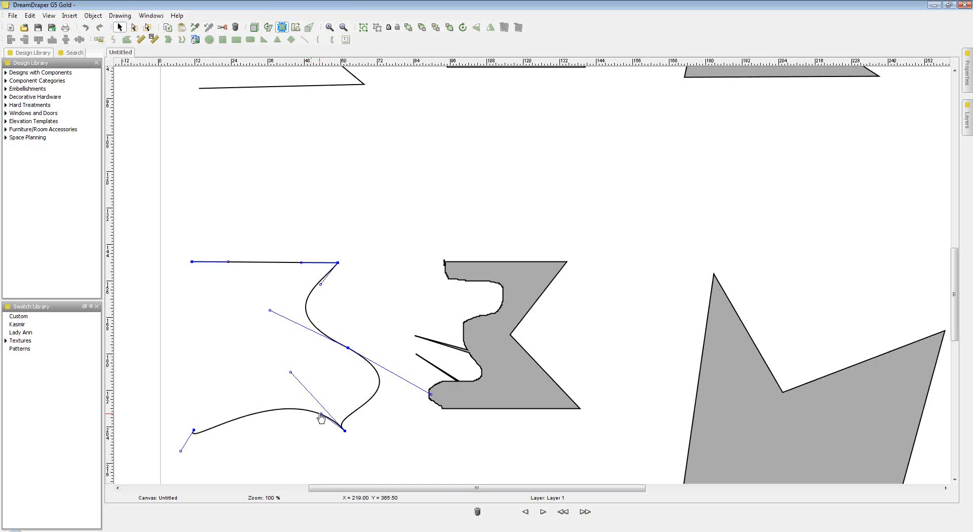
# - Extend the lower-right point's other handle down-right to round the side bulge, and lower its bottom-segment handle to flatten the arch
pyautogui.moveTo(321, 417); pyautogui.dragTo(391, 459)
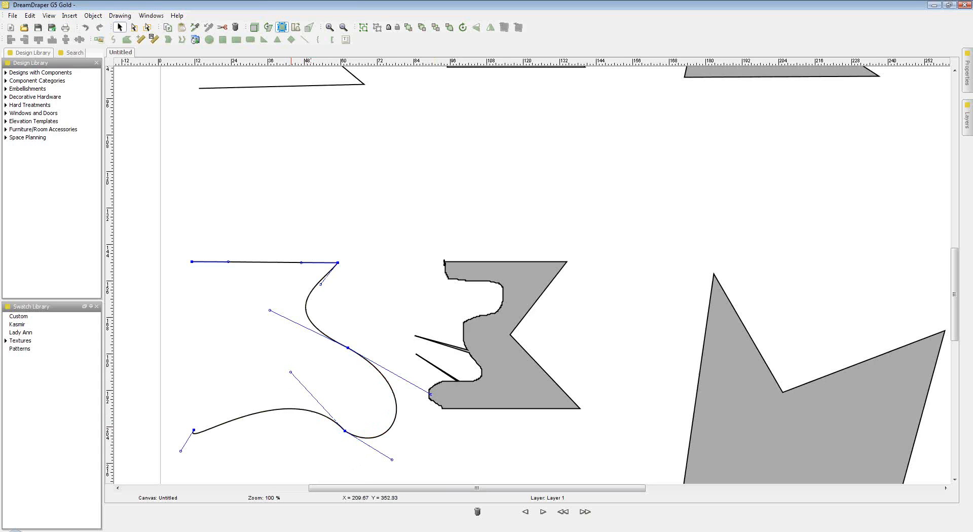
pyautogui.moveTo(291, 374); pyautogui.dragTo(276, 443)
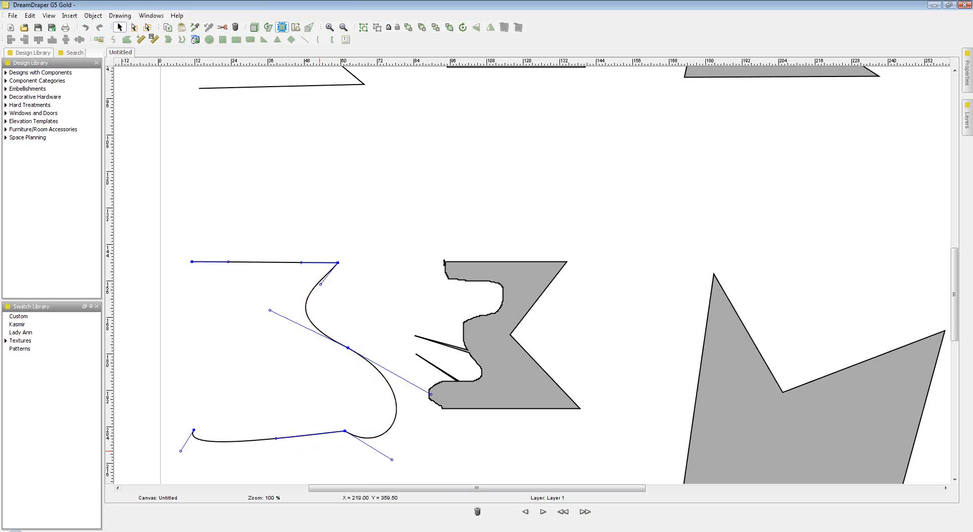
pyautogui.click(343, 27)
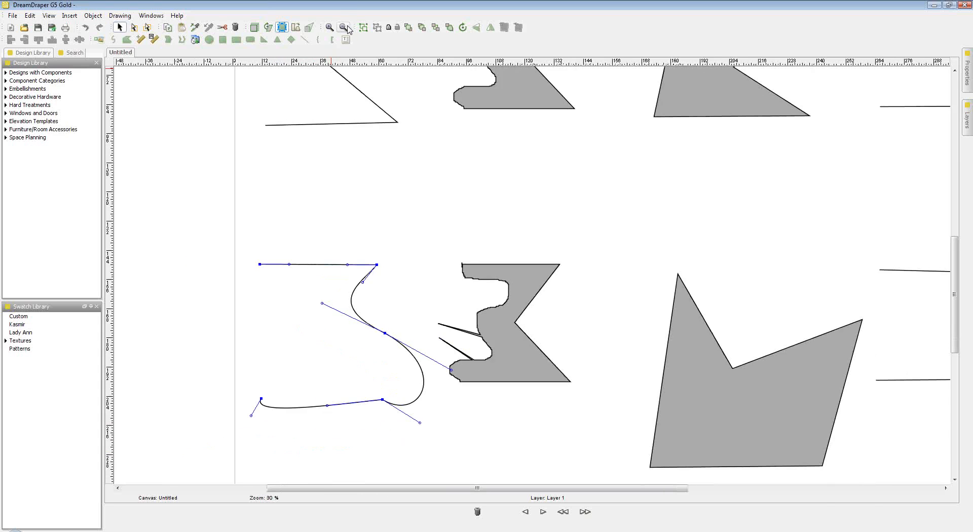
# - Try to apply the Astra swatch from the Lady Ann library to the reshaped, unfilled Cubic Bezier curve
pyautogui.click(343, 27)
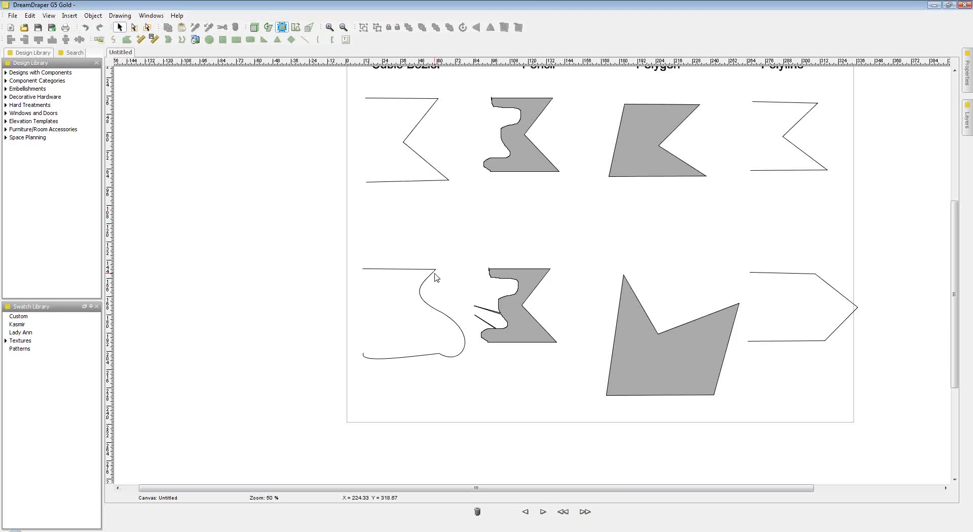
pyautogui.click(254, 28)
pyautogui.click(429, 273)
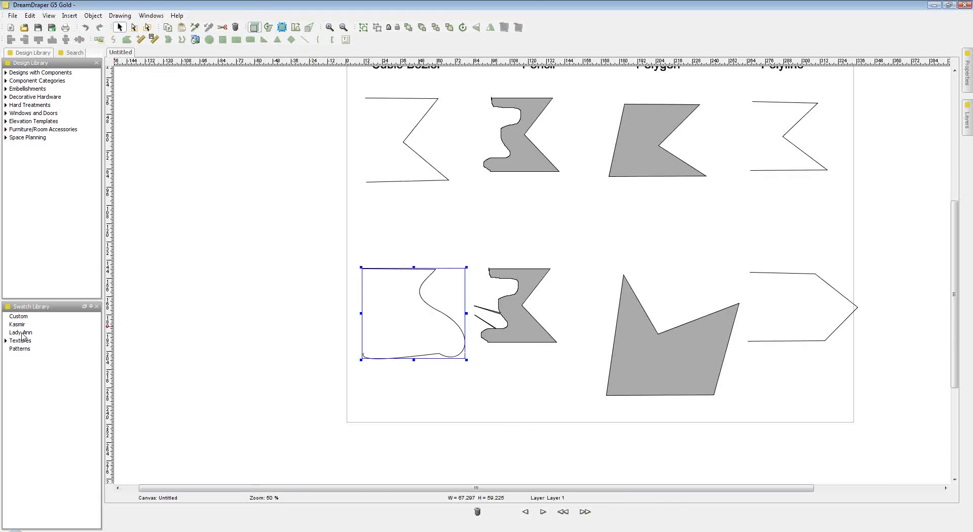
pyautogui.click(23, 333)
pyautogui.click(126, 360)
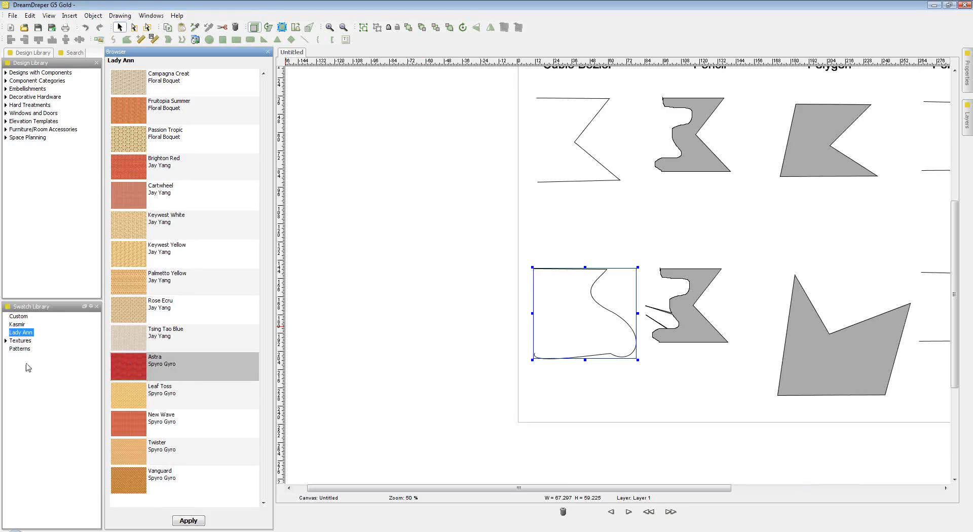
pyautogui.click(188, 520)
pyautogui.click(604, 377)
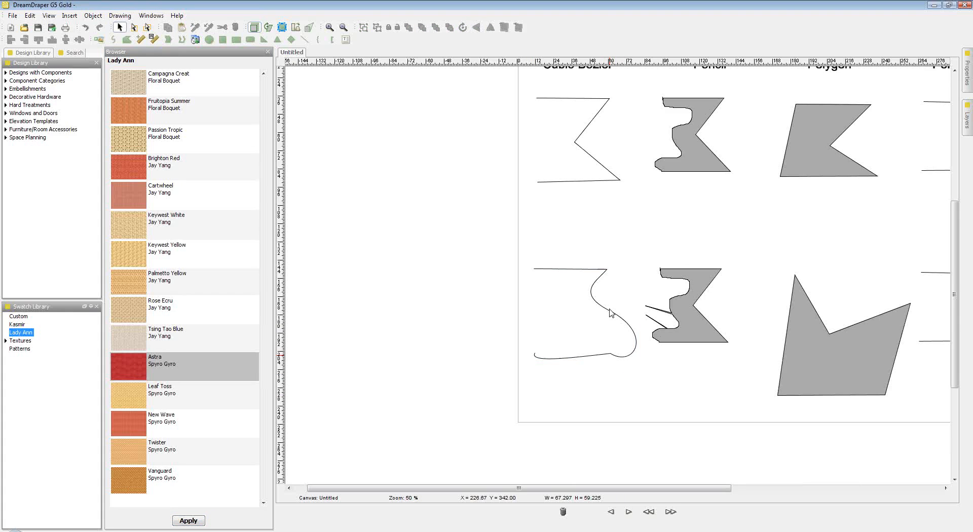
# - Reselect the reshaped Cubic Bezier curve and keep its Properties docked open
pyautogui.click(610, 312)
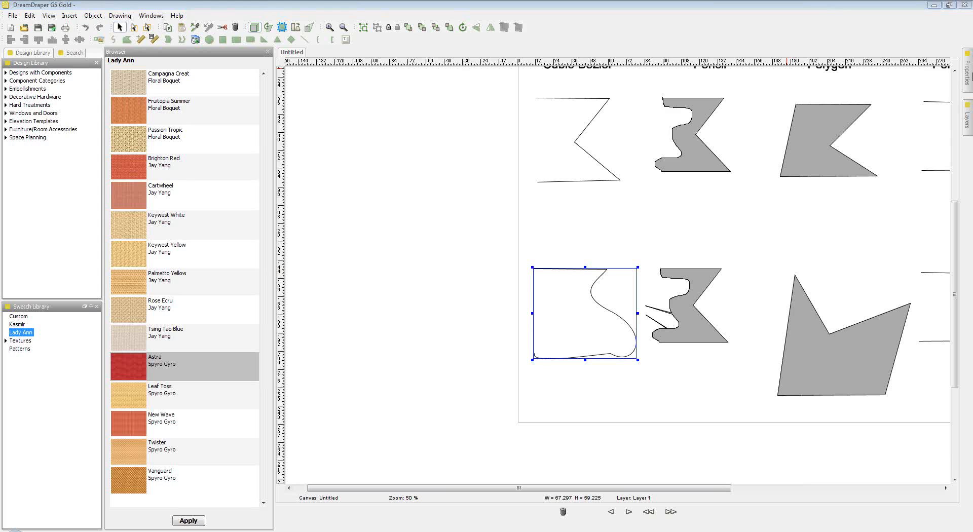
pyautogui.click(968, 63)
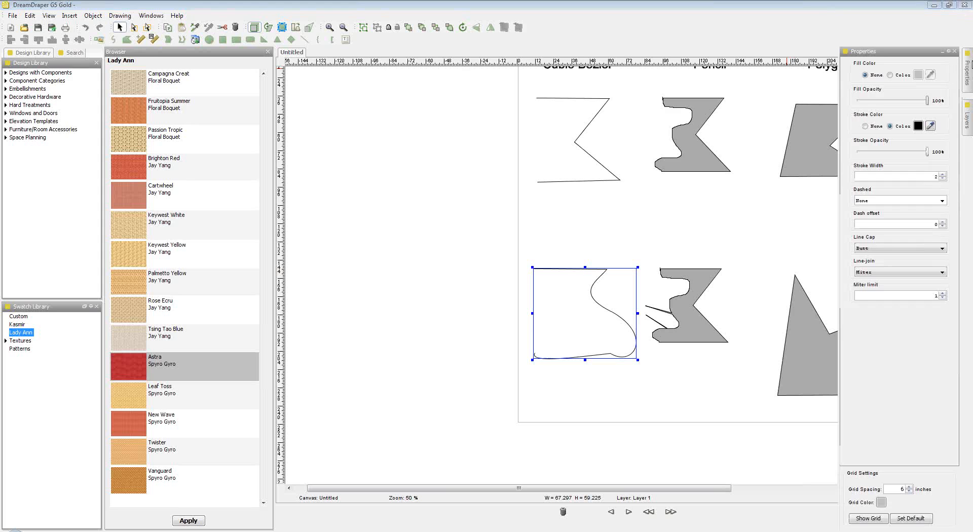
pyautogui.click(948, 53)
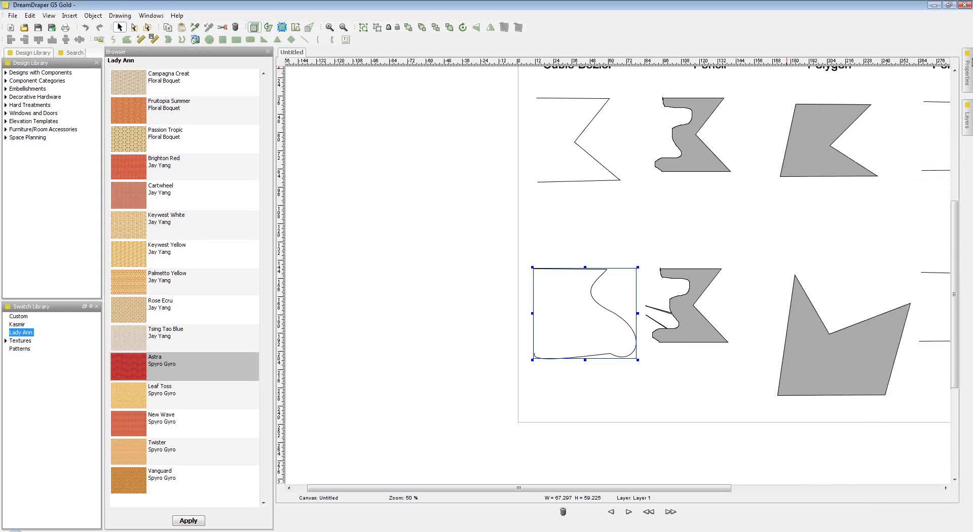
pyautogui.click(948, 51)
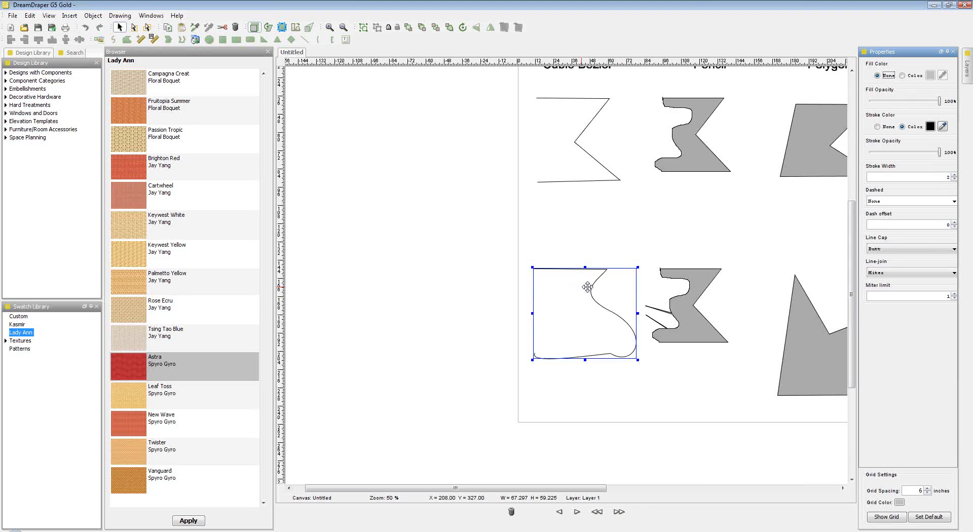
# - Turn on the color fill for the selected Bezier curve and fill it with the Astra swatch
pyautogui.click(904, 76)
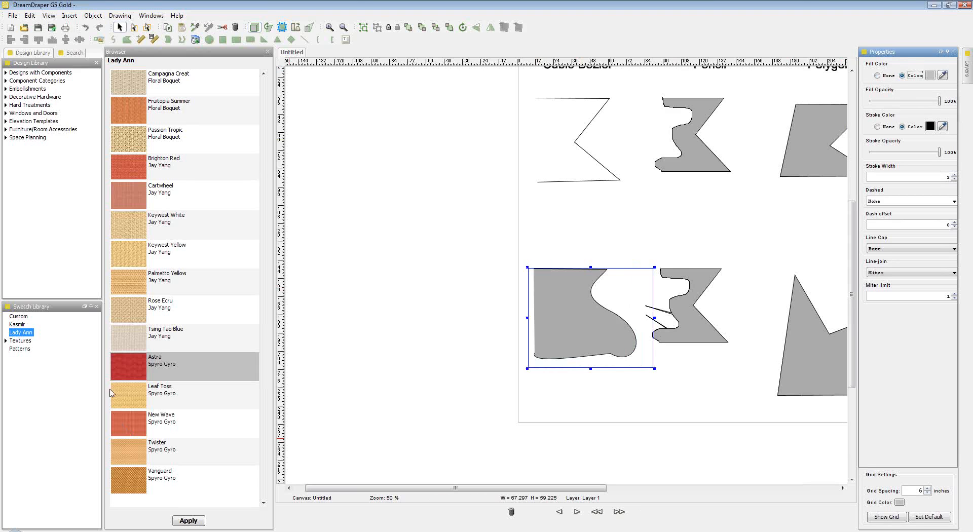
pyautogui.doubleClick(133, 366)
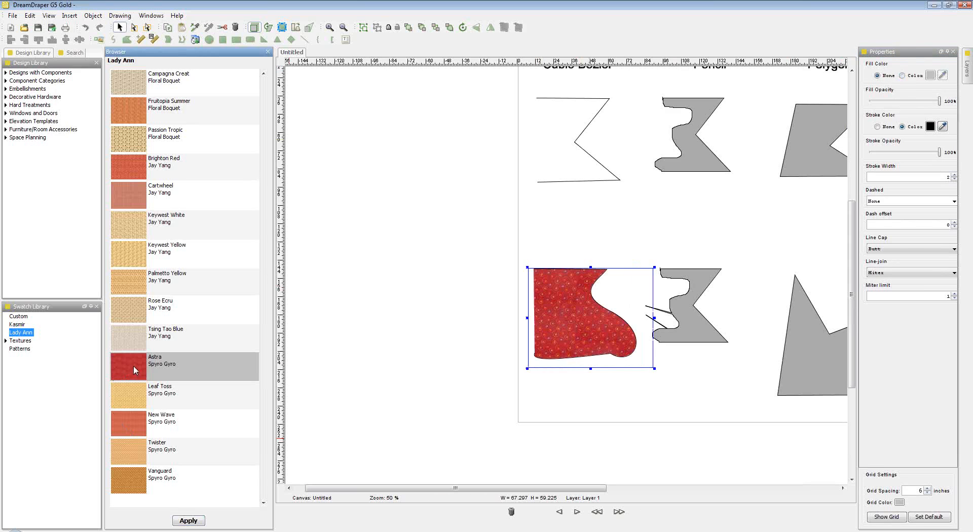
pyautogui.click(587, 407)
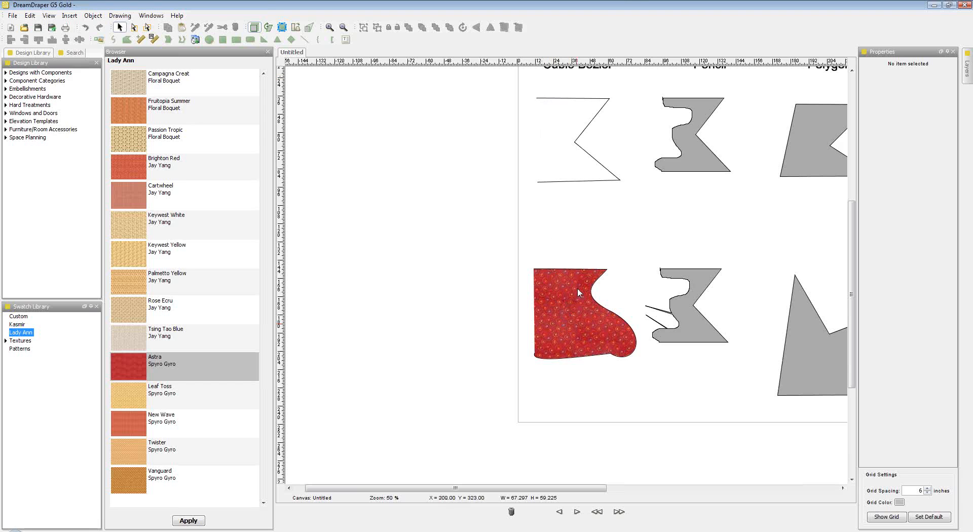
# - Switch the same Bezier shape back to a plain color fill, and reapply the Astra swatch
pyautogui.click(579, 328)
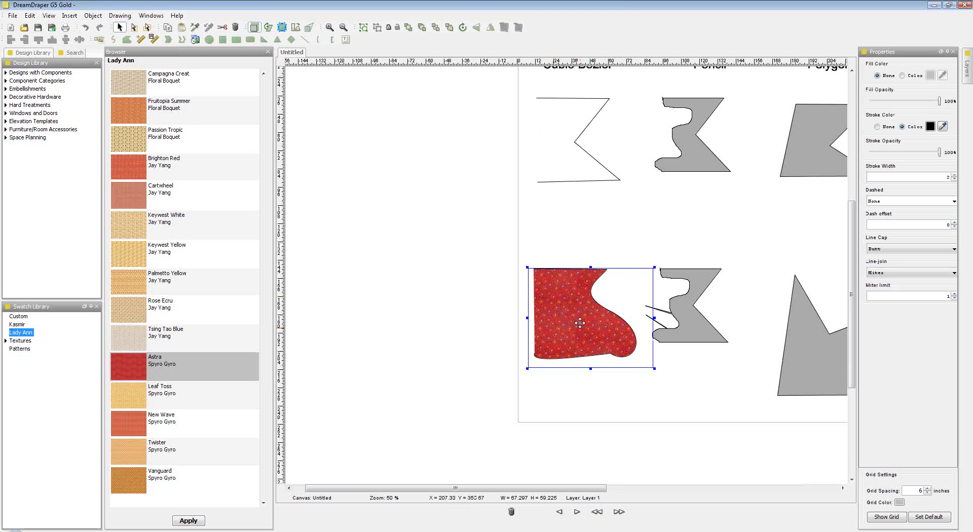
pyautogui.click(903, 77)
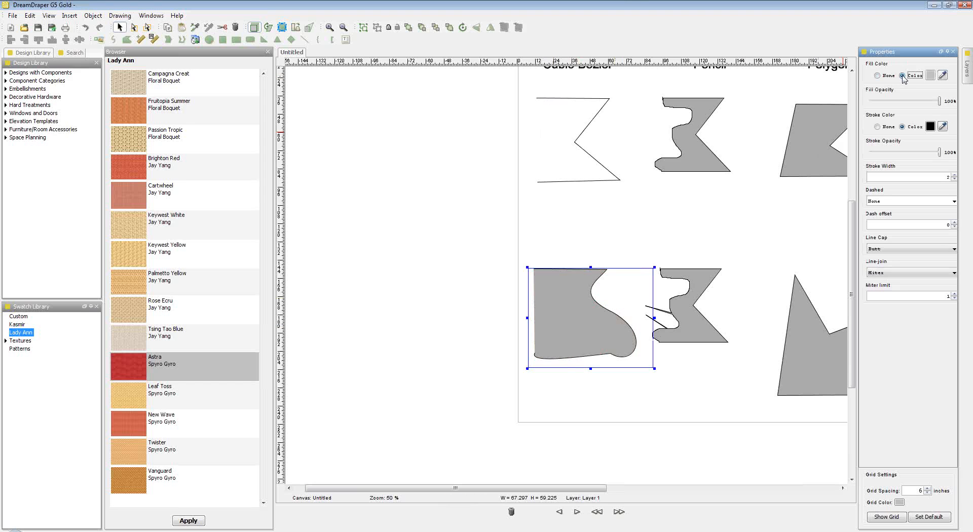
pyautogui.doubleClick(138, 374)
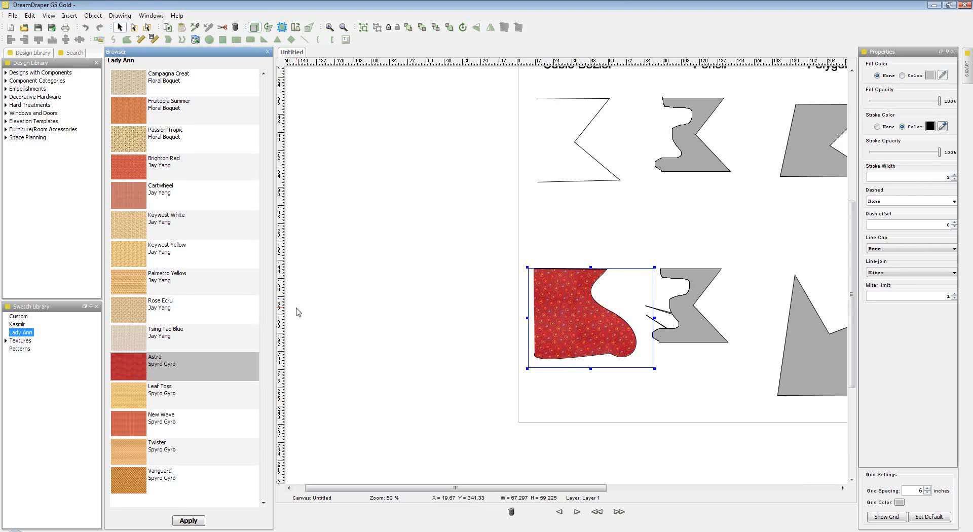
pyautogui.click(617, 252)
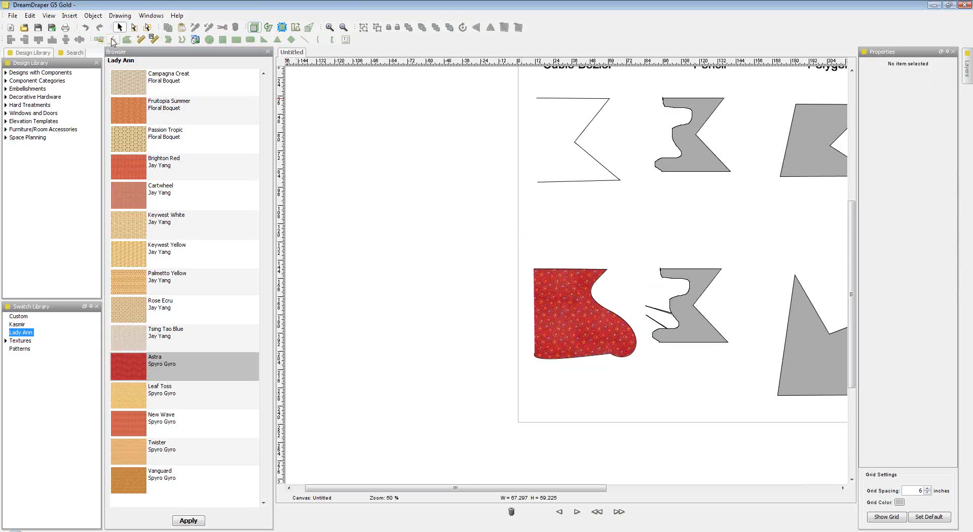
# - Draw a jagged, open Cubic Bezier shape about 41 wide and 37 high between the two existing Bezier examples
pyautogui.click(114, 40)
pyautogui.click(619, 200)
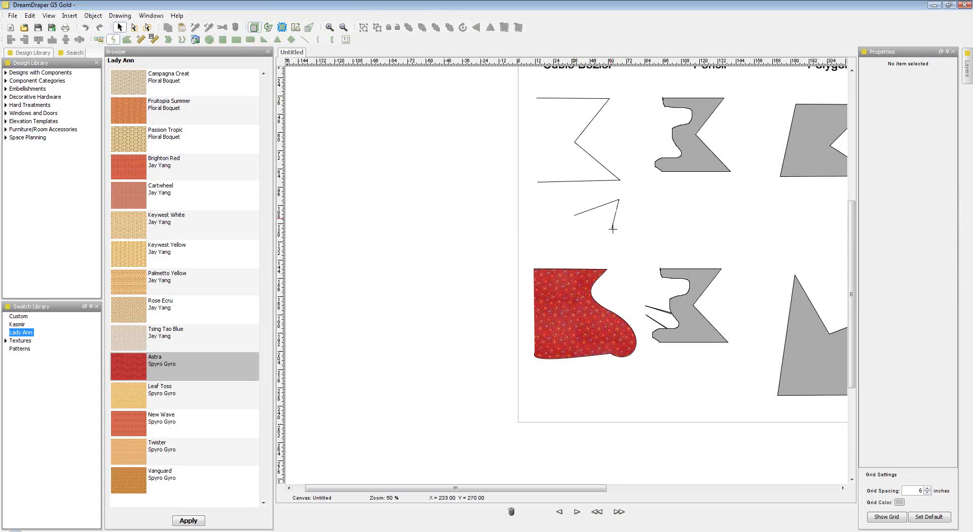
pyautogui.click(627, 232)
pyautogui.click(606, 236)
pyautogui.click(601, 254)
pyautogui.click(595, 228)
pyautogui.doubleClick(572, 222)
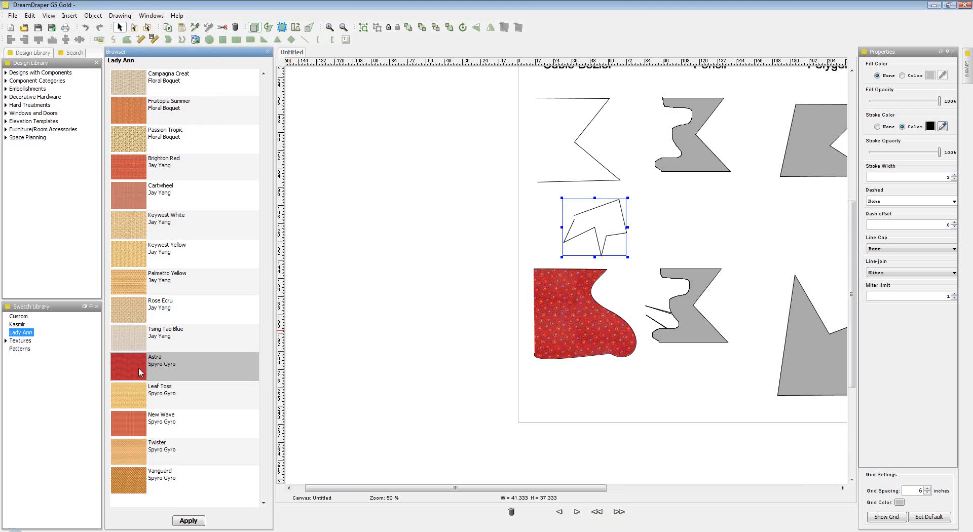
# - Give the new jagged Bezier shape a color fill, cover it with the Astra swatch, and close the swatch browser
pyautogui.click(902, 76)
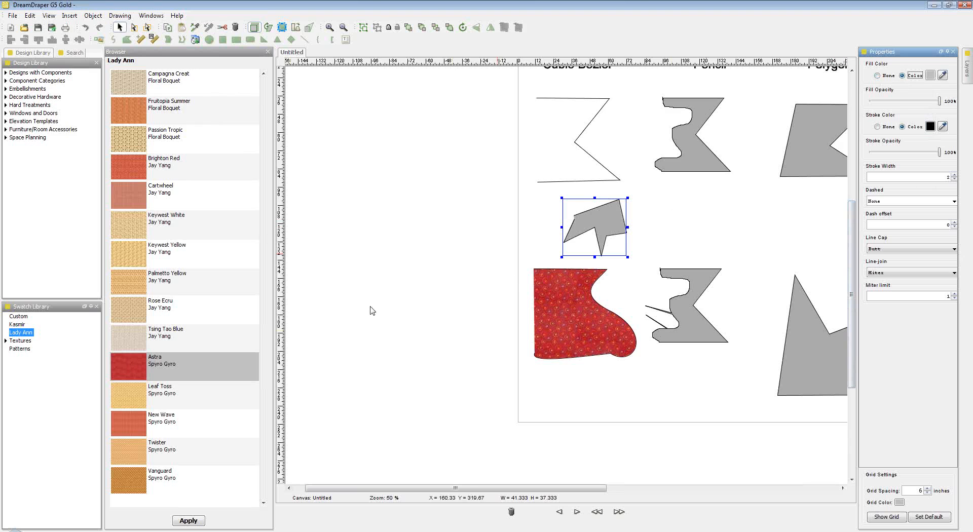
pyautogui.doubleClick(135, 360)
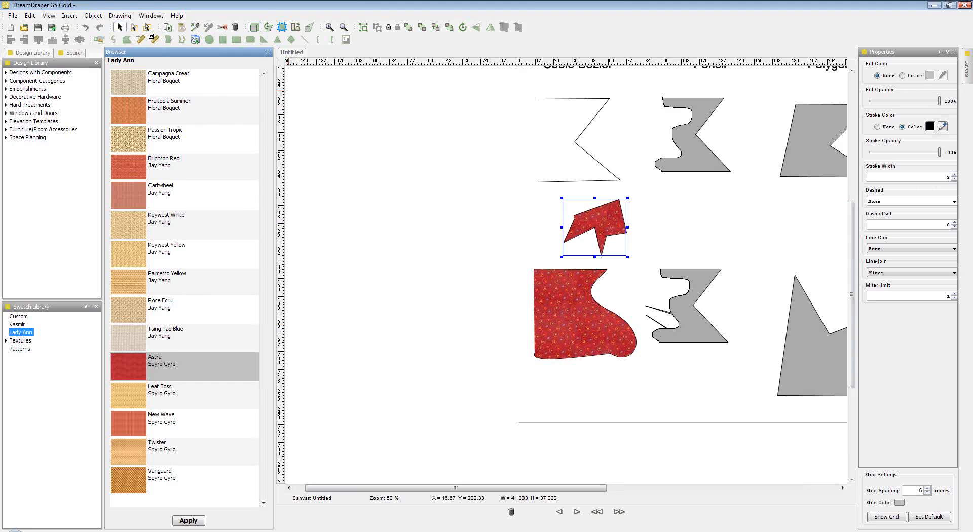
pyautogui.click(268, 51)
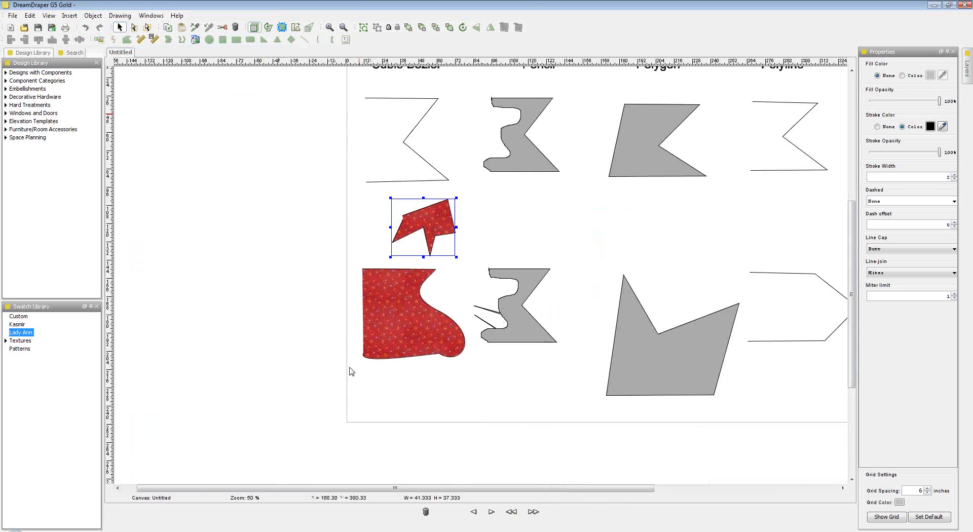
# - Start opening another portfolio without saving the current drawing, and browse up to the DDF Files folder
pyautogui.click(25, 27)
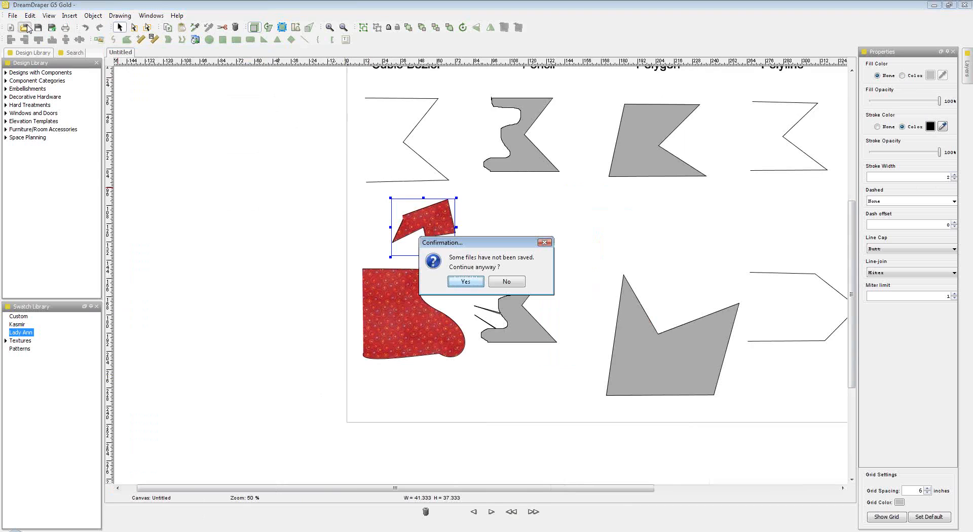
pyautogui.click(463, 283)
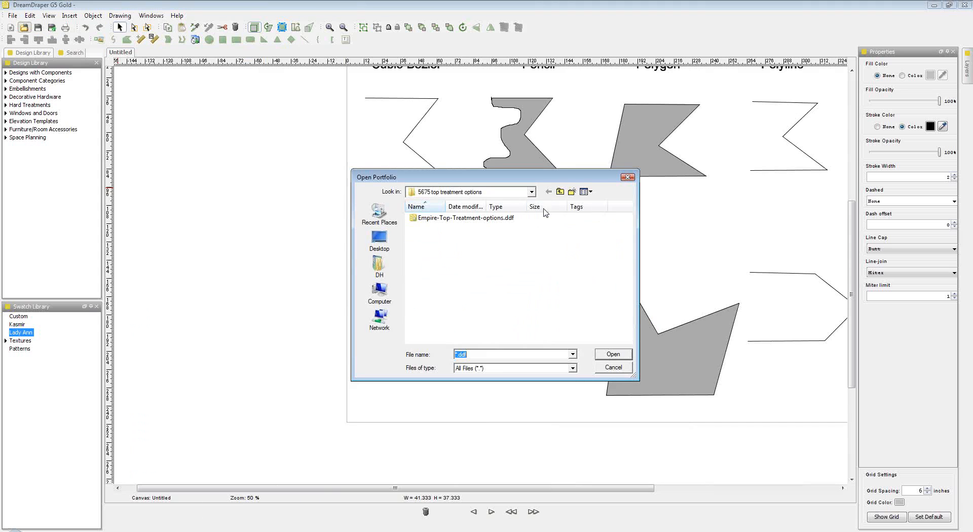
pyautogui.click(559, 191)
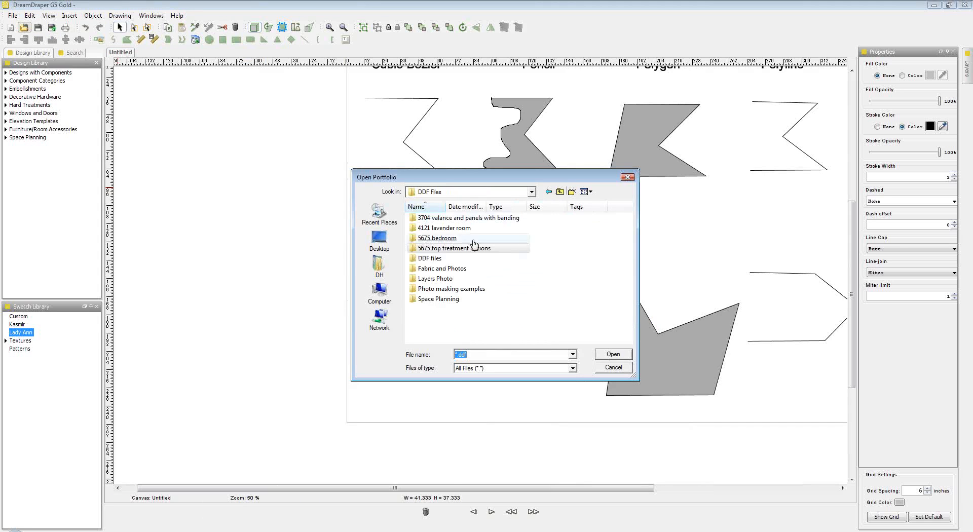
pyautogui.click(430, 259)
pyautogui.click(619, 355)
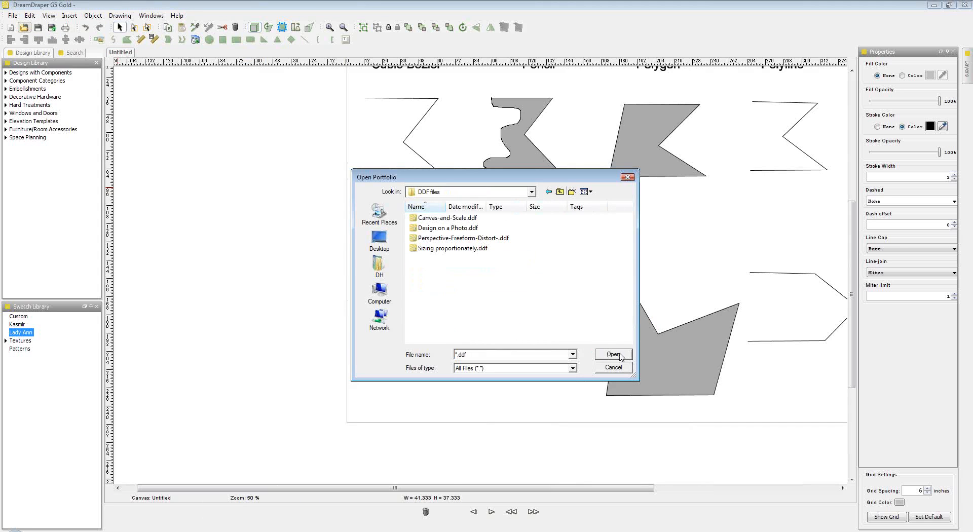
pyautogui.click(460, 229)
pyautogui.click(457, 239)
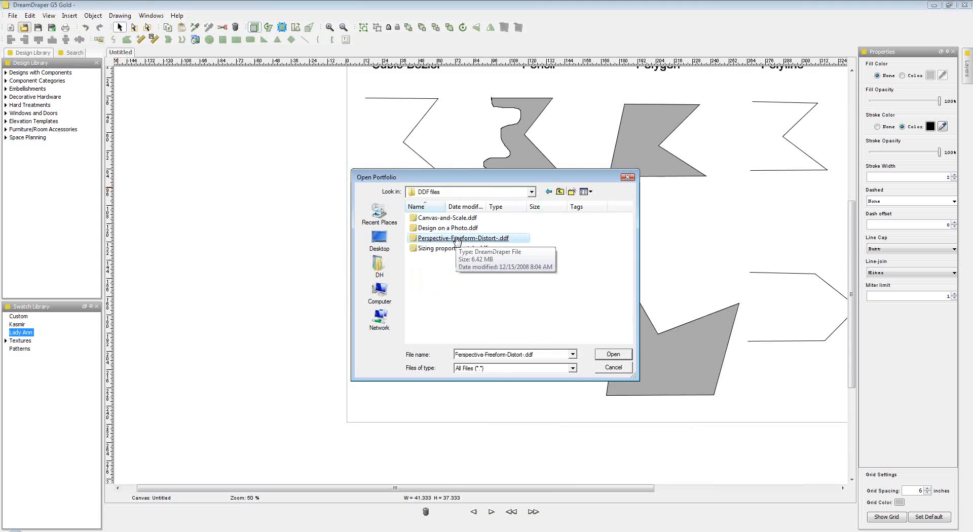
pyautogui.click(559, 191)
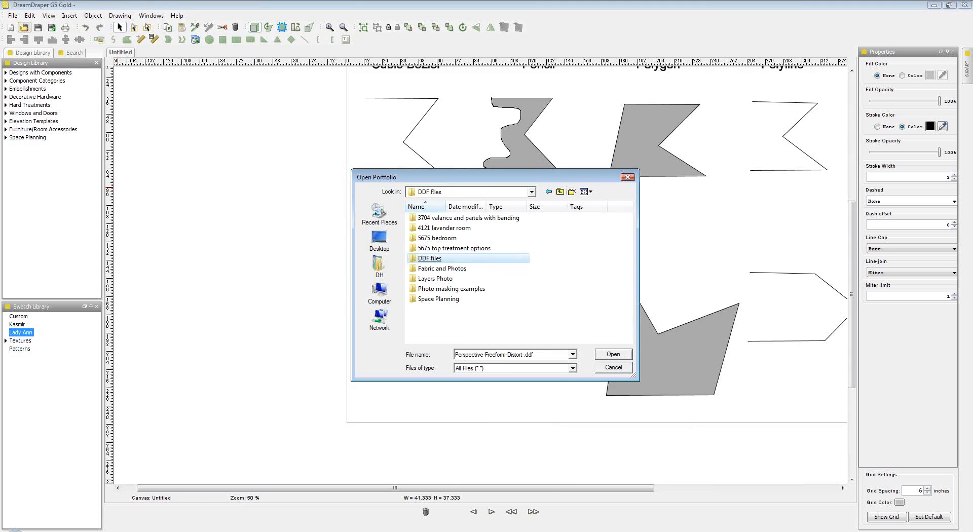
# - Open the portfolio Design on Photo Perspective f.ddf from the Layers Photo folder
pyautogui.click(448, 280)
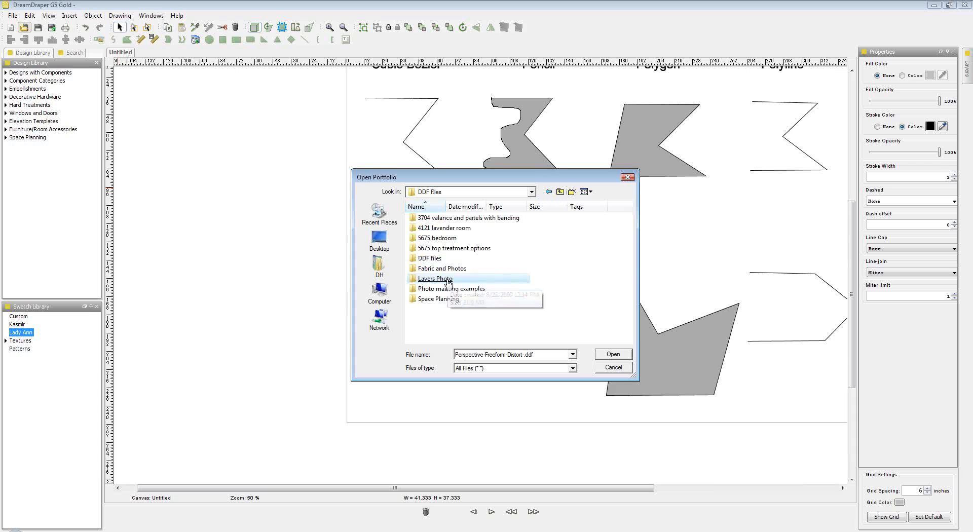
pyautogui.doubleClick(448, 281)
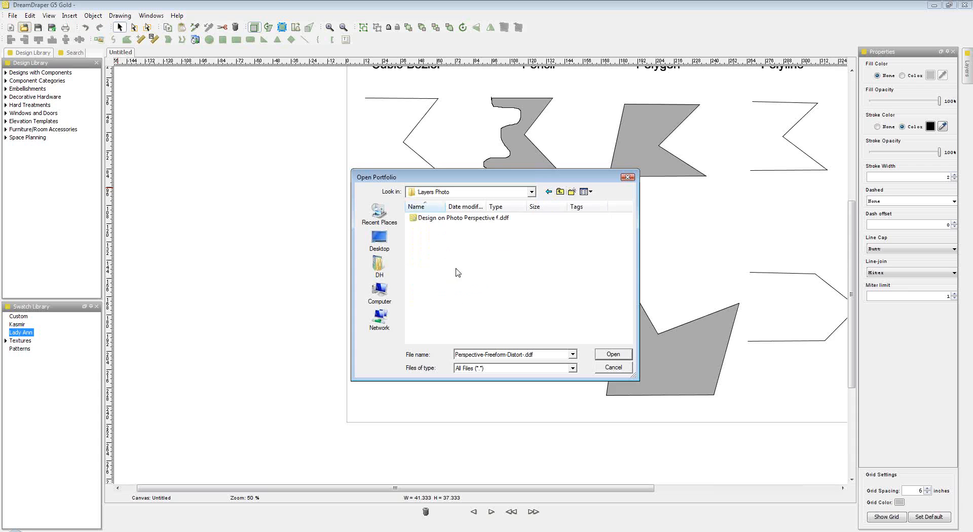
pyautogui.click(490, 221)
pyautogui.click(491, 221)
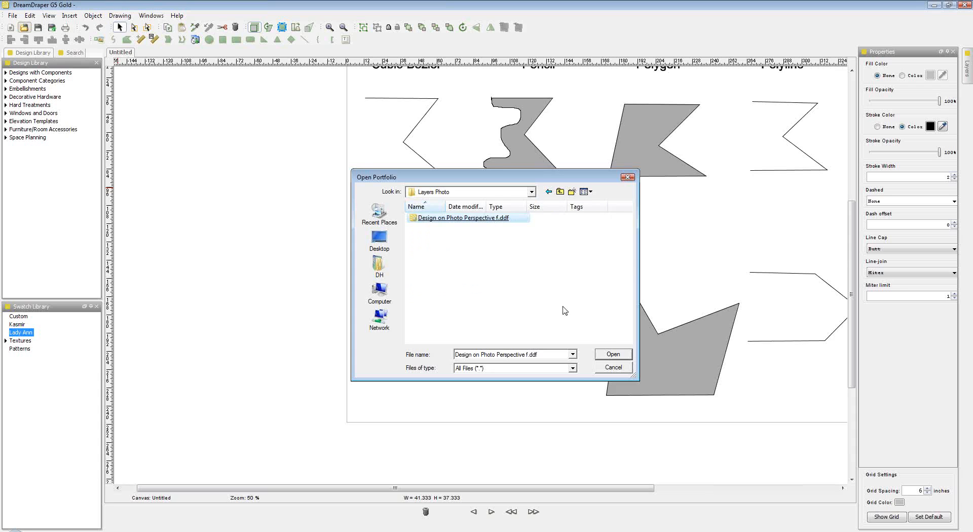
pyautogui.click(620, 357)
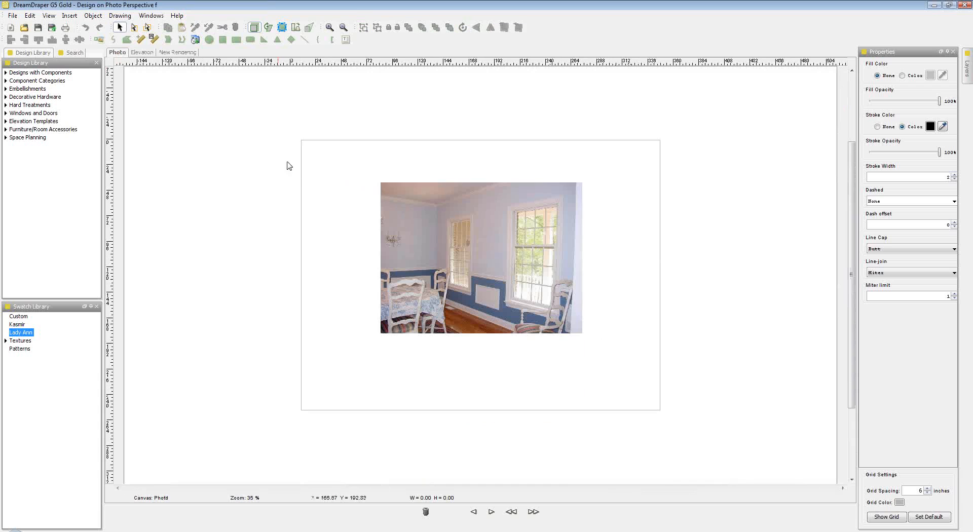
# - Show the Layers of the Photo canvas and keep them docked open together with Properties
pyautogui.click(328, 27)
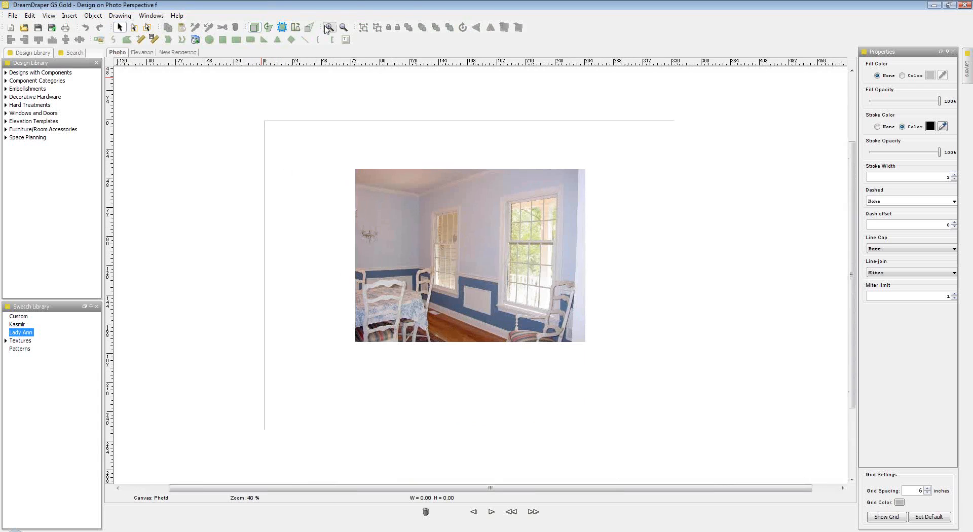
pyautogui.click(328, 27)
pyautogui.click(328, 27)
pyautogui.click(328, 27)
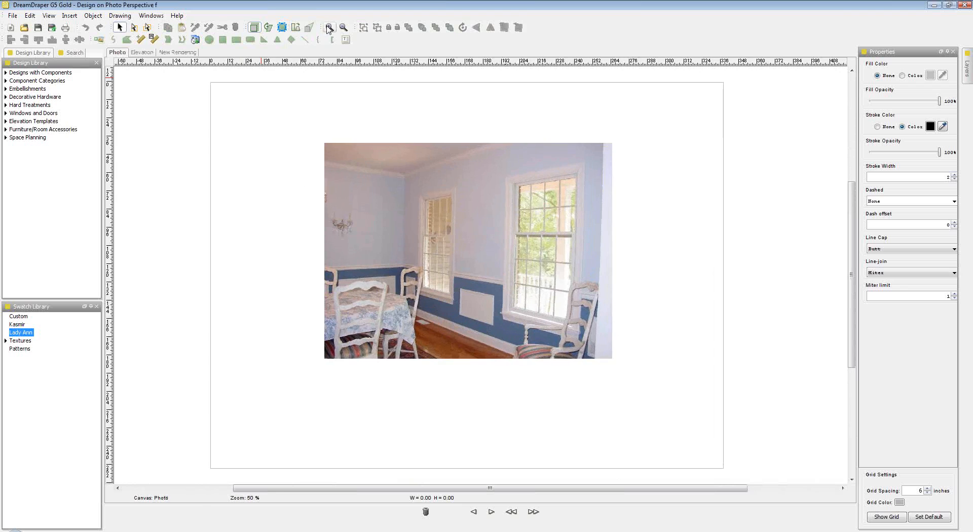
pyautogui.click(329, 28)
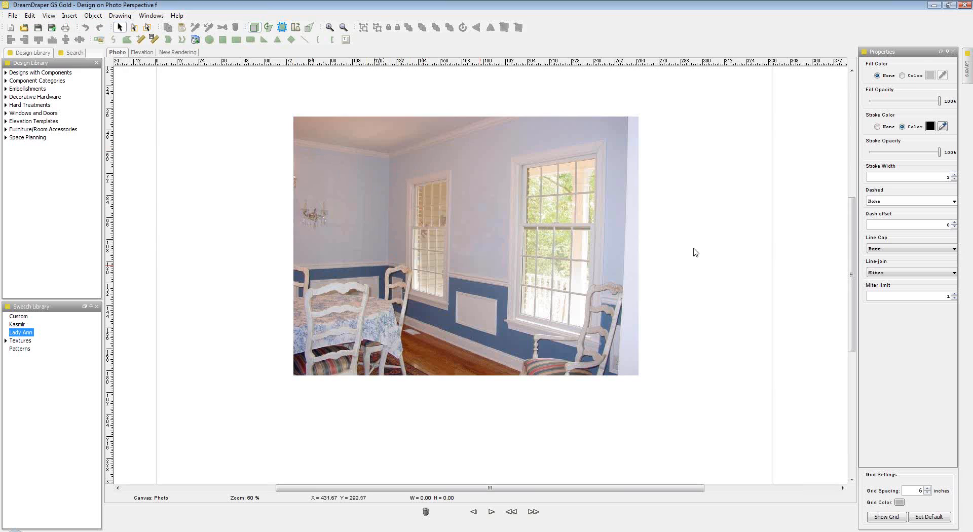
pyautogui.click(968, 59)
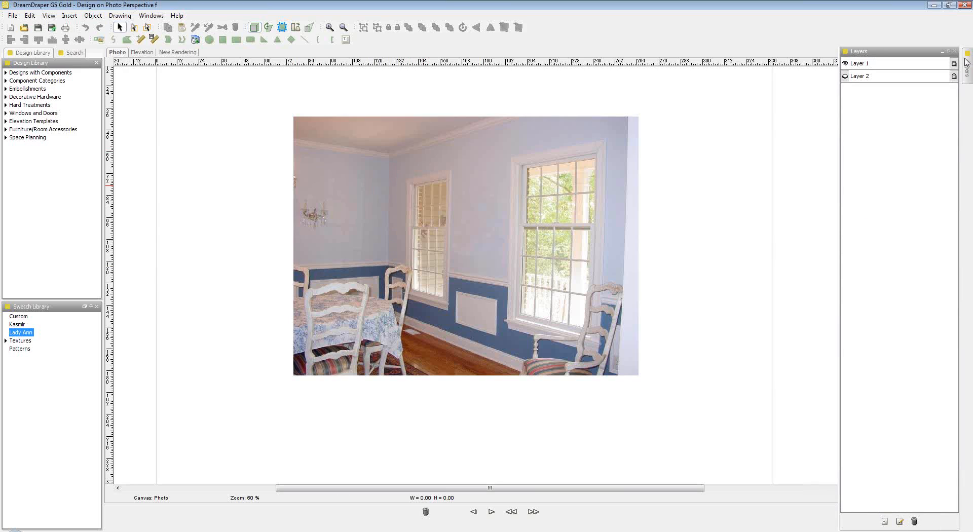
pyautogui.click(949, 52)
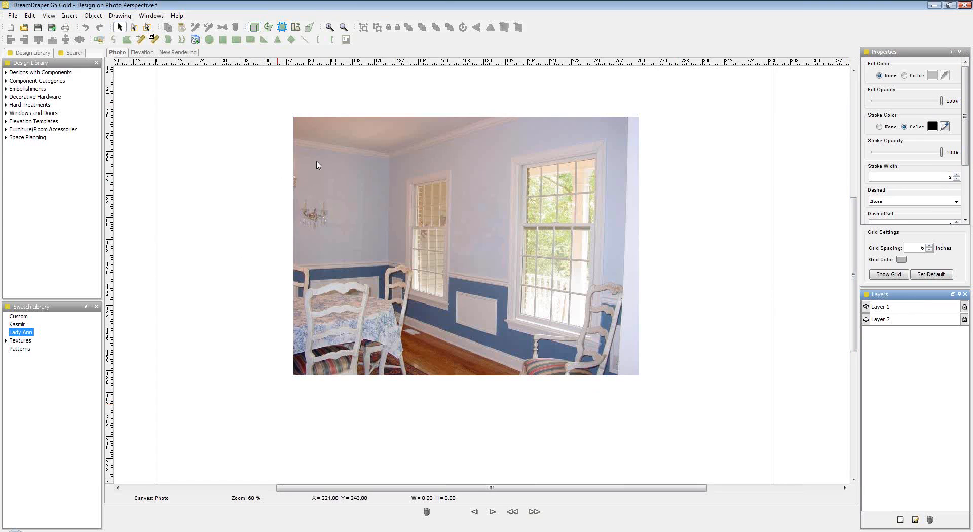
# - Examine the finished room design on the New Rendering canvas, and return to the Photo canvas
pyautogui.click(178, 53)
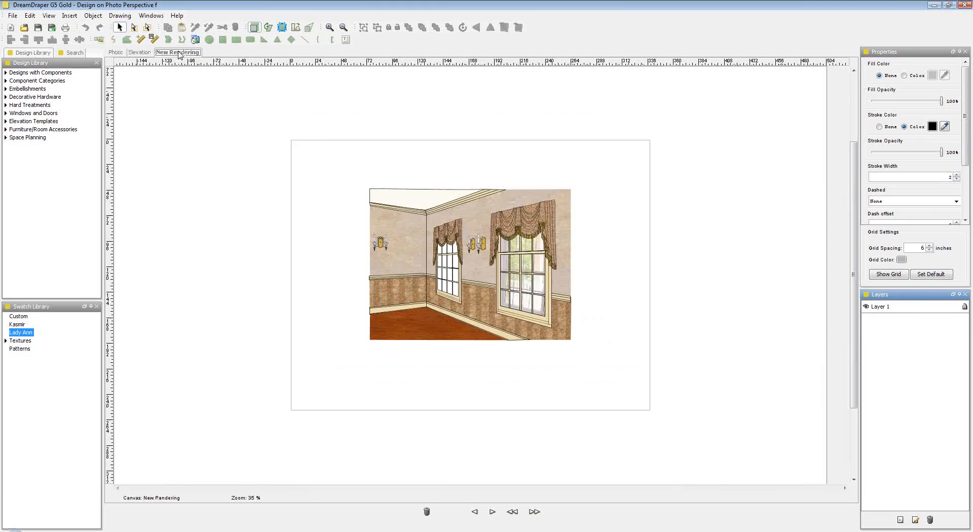
pyautogui.click(329, 27)
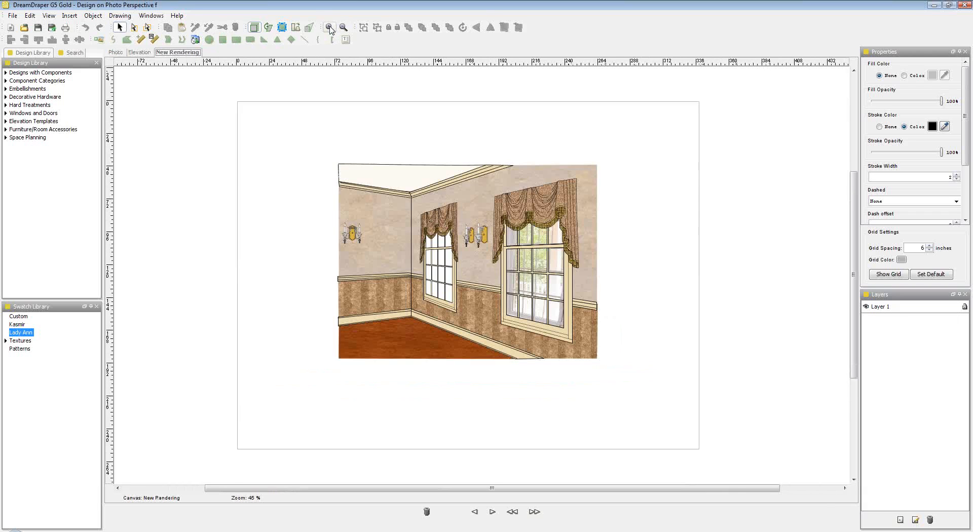
pyautogui.click(329, 27)
pyautogui.click(330, 27)
pyautogui.click(329, 27)
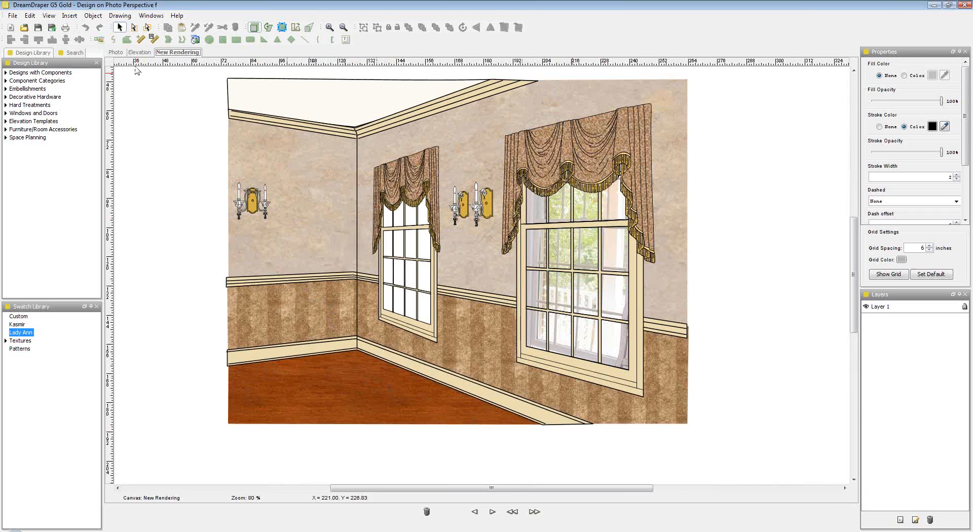
pyautogui.click(116, 53)
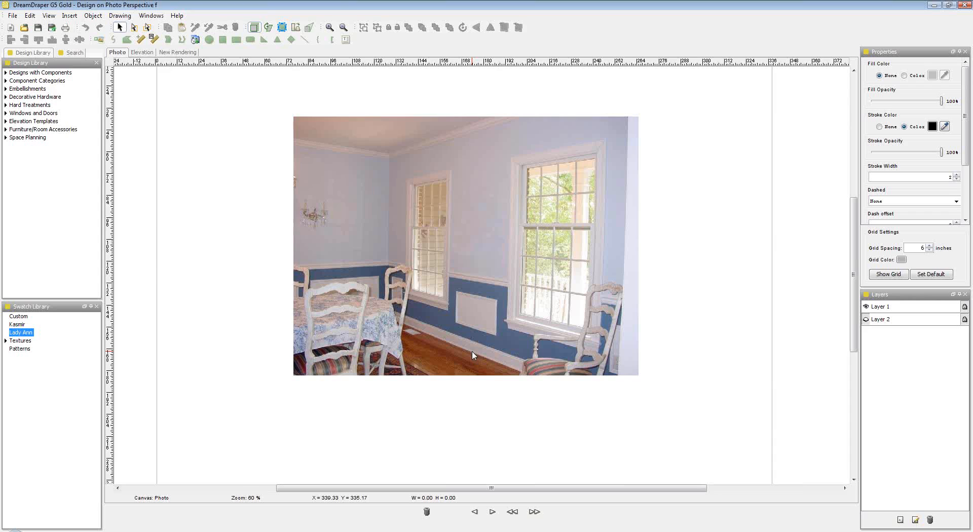
# - Bring up the Elevation canvas and select the room photo on Layer 1 - Photo
pyautogui.click(144, 52)
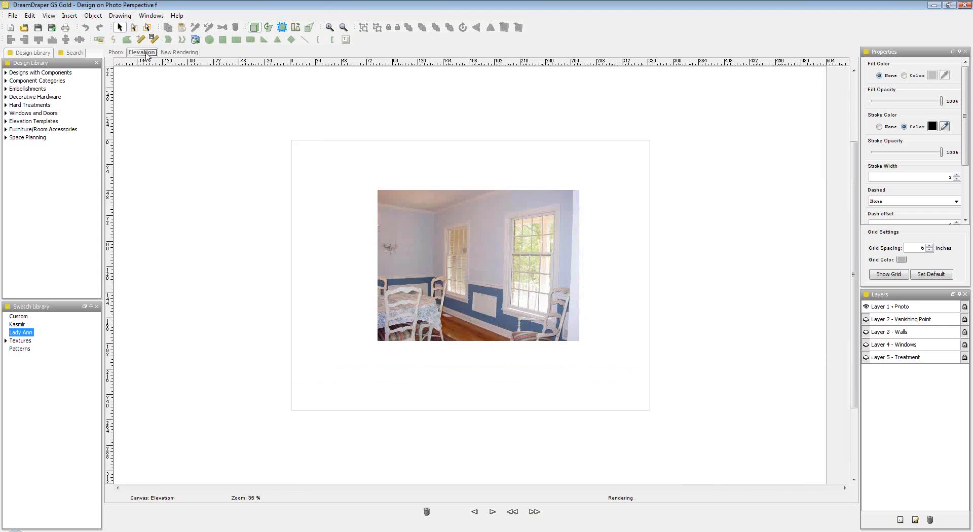
pyautogui.click(332, 29)
pyautogui.click(333, 29)
pyautogui.click(333, 30)
pyautogui.click(333, 30)
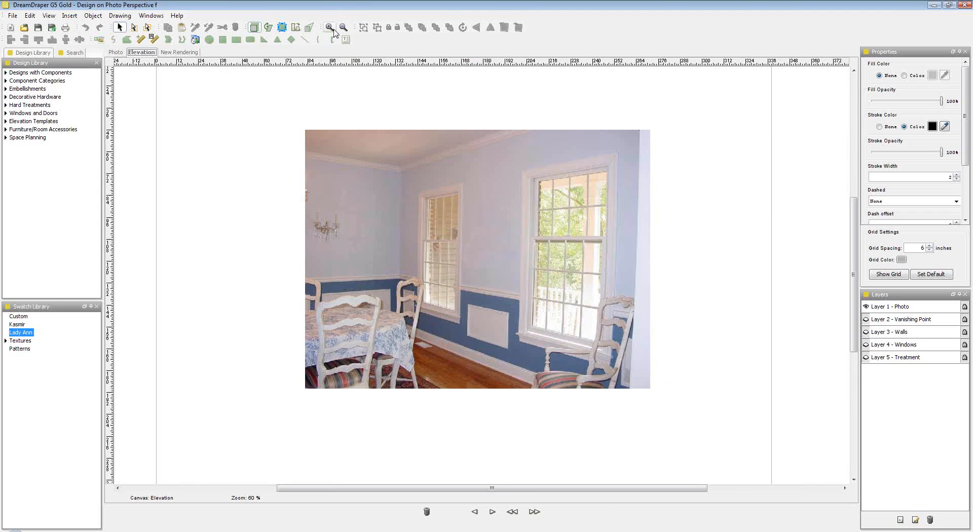
pyautogui.click(330, 28)
pyautogui.click(343, 27)
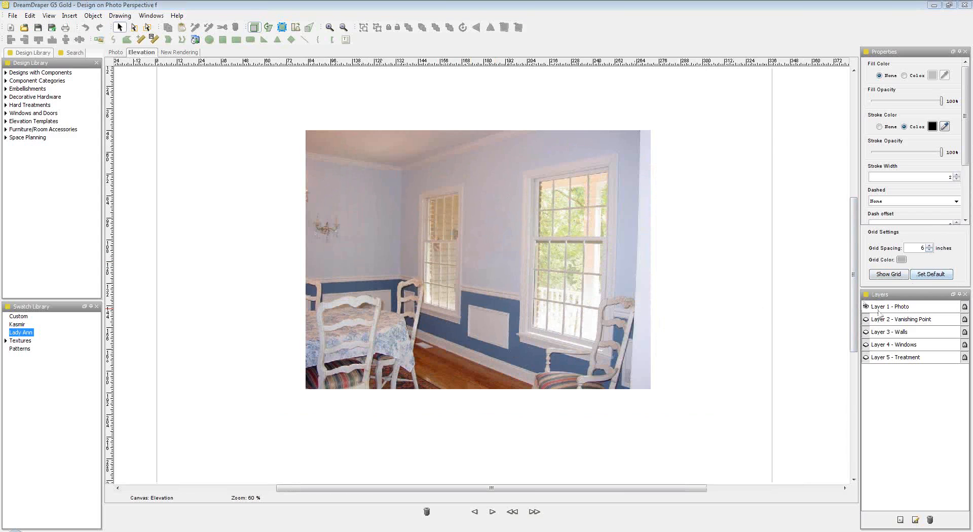
pyautogui.click(929, 308)
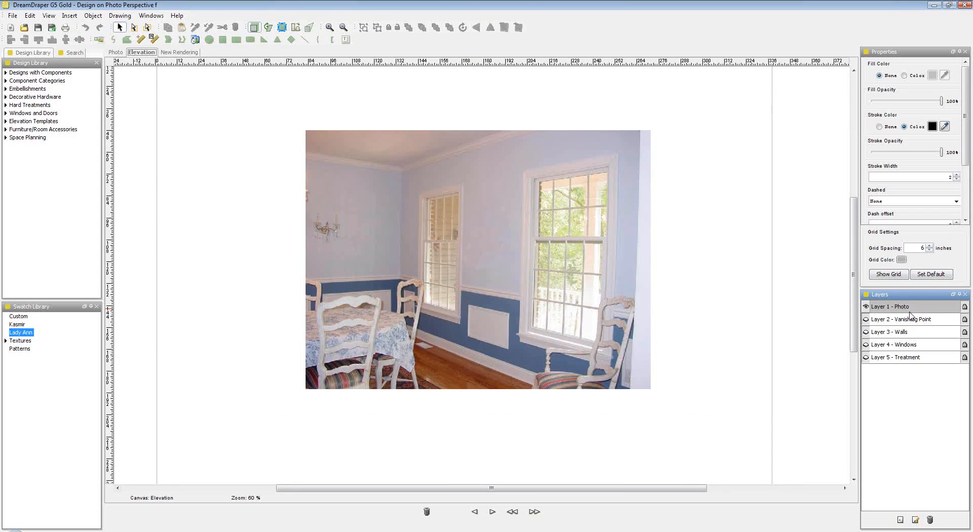
pyautogui.click(428, 164)
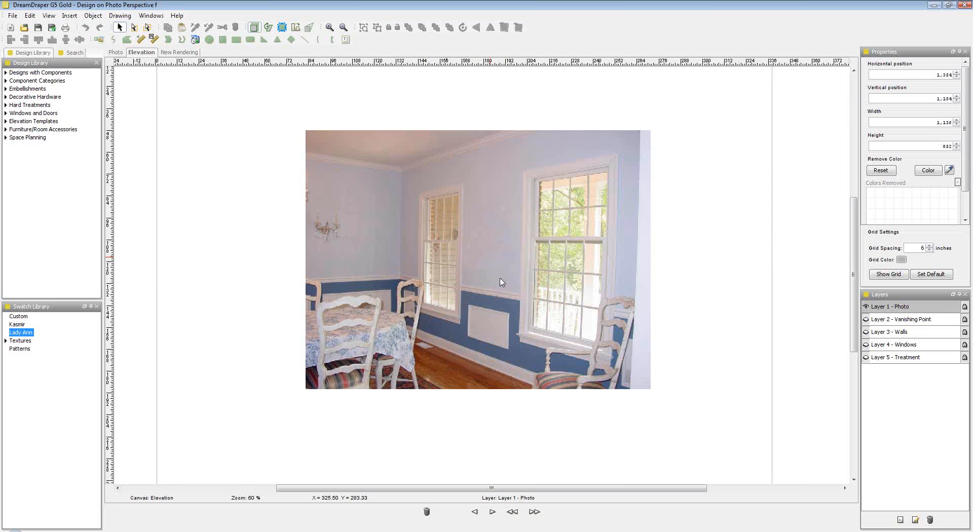
# - Show the Walls, Windows and Treatment layers on the Elevation canvas, and compare them with the New Rendering canvas
pyautogui.click(866, 332)
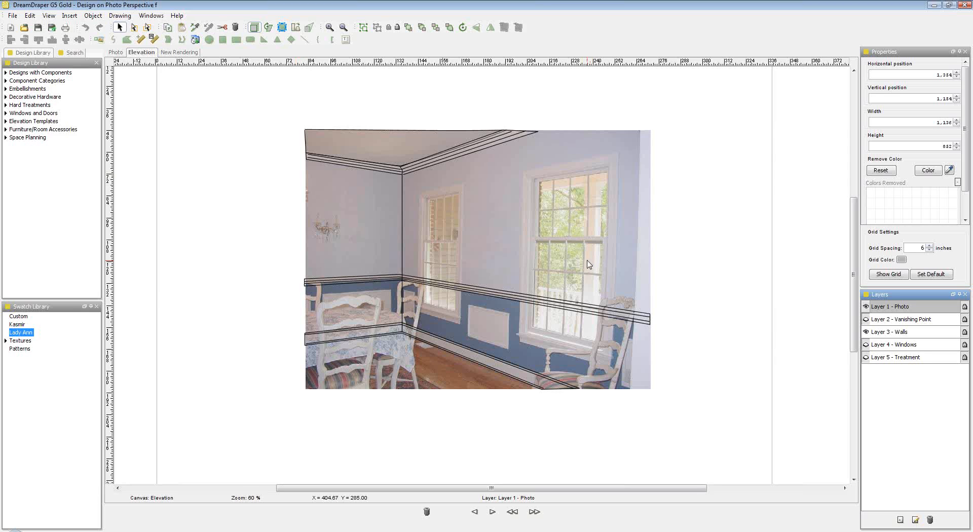
pyautogui.click(865, 345)
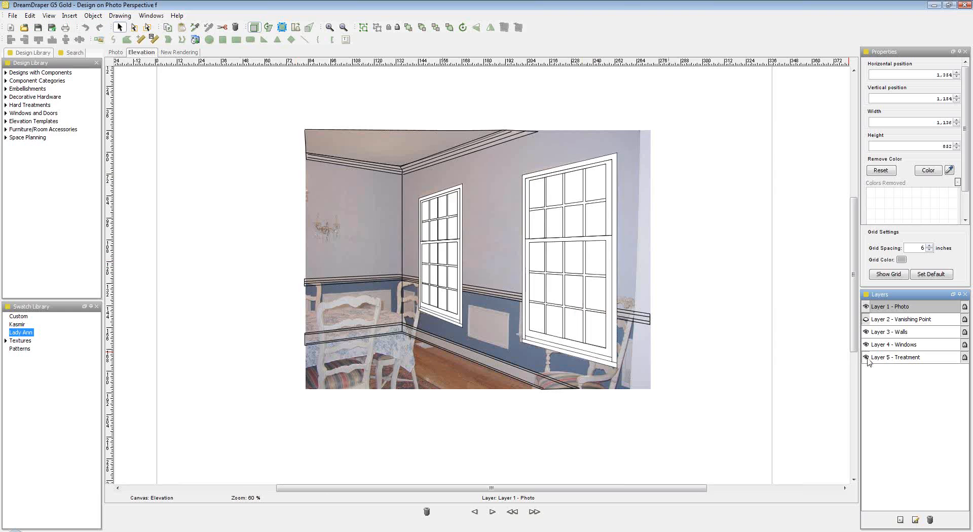
pyautogui.click(865, 358)
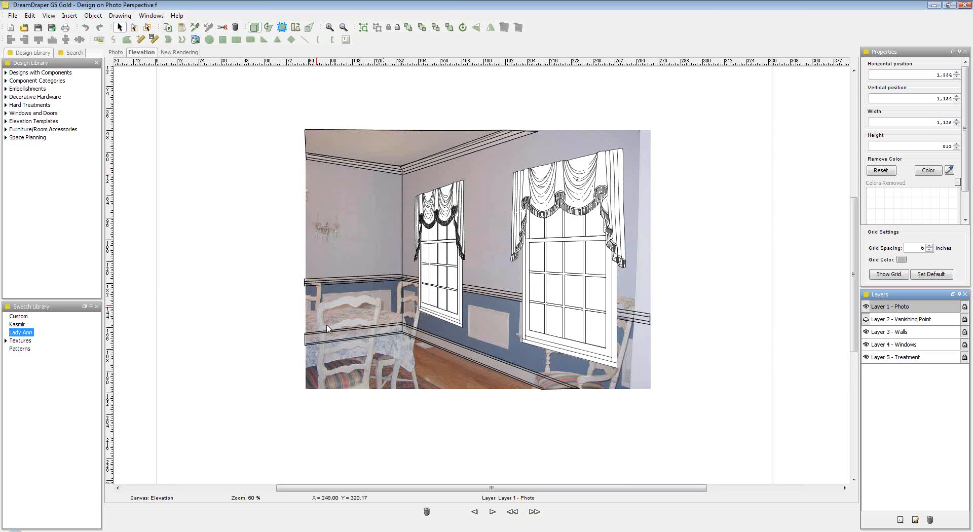
pyautogui.click(179, 52)
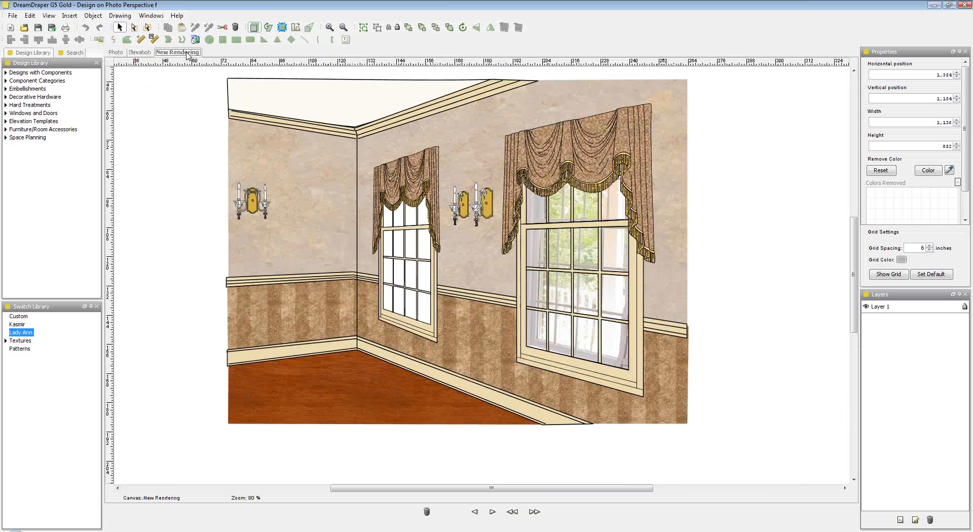
pyautogui.click(343, 29)
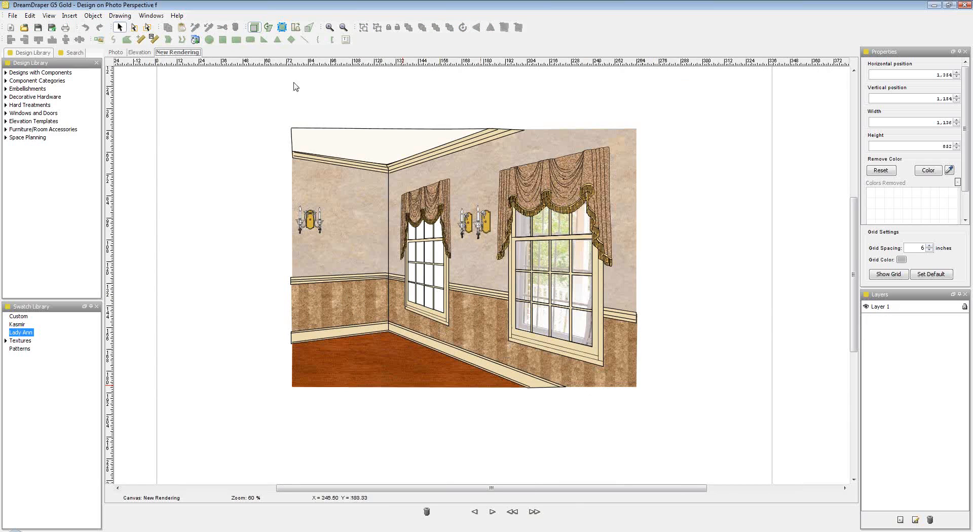
# - Add a new blank canvas and insert the image Photo-dining-room.jpg without compression at 100% size
pyautogui.click(13, 31)
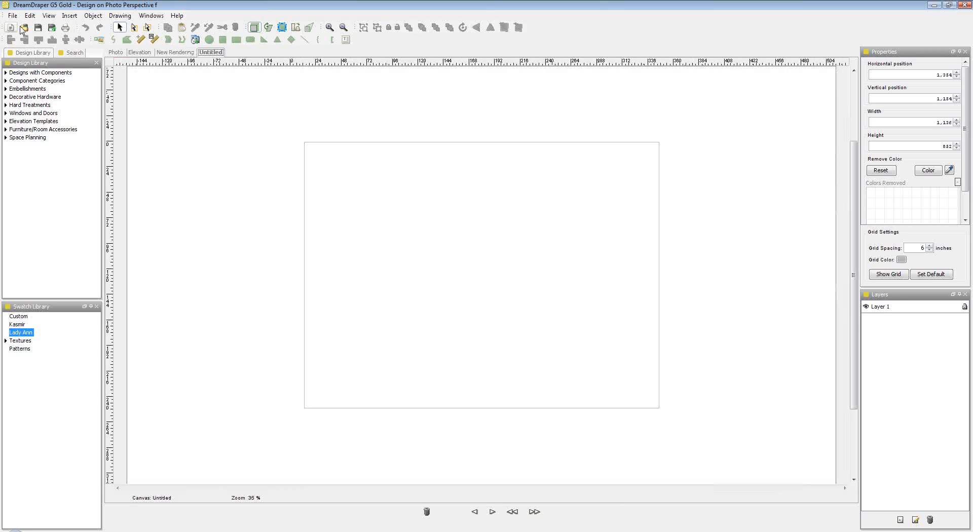
pyautogui.click(100, 40)
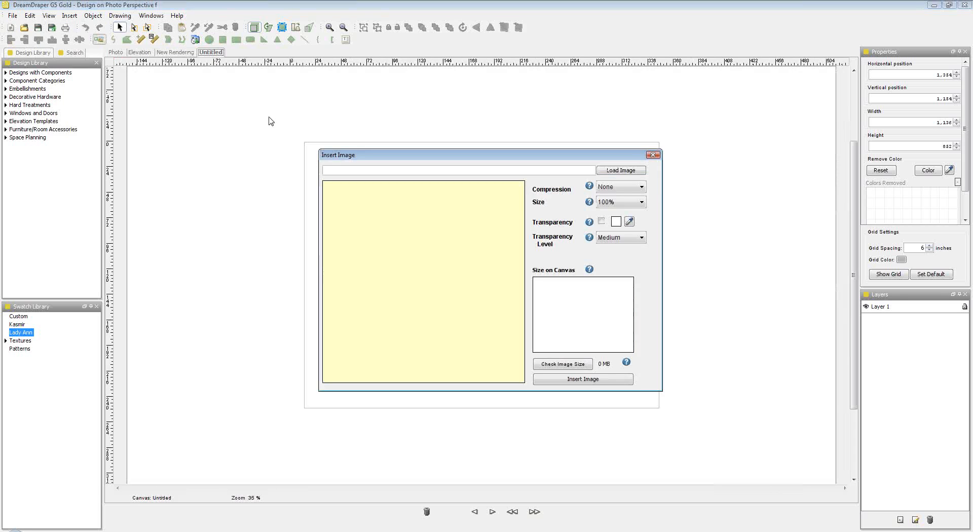
pyautogui.click(631, 171)
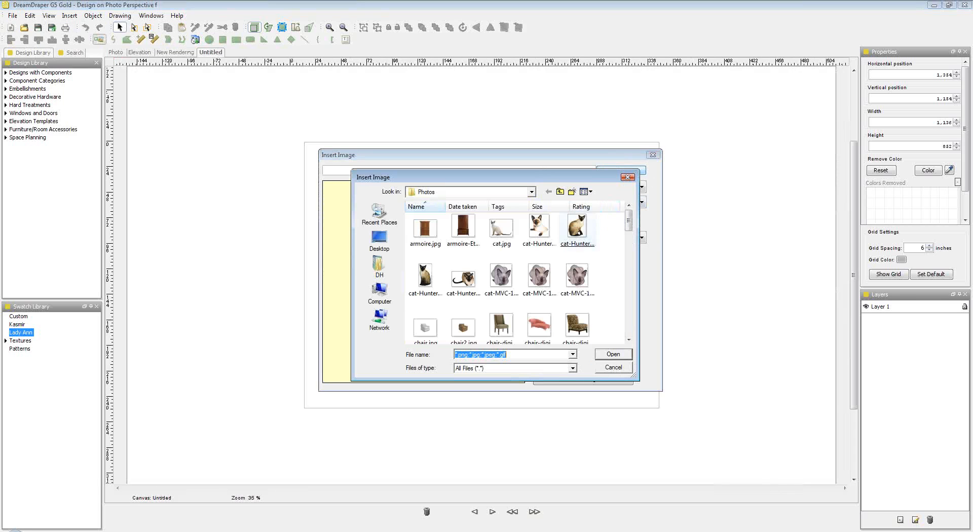
pyautogui.moveTo(628, 223); pyautogui.dragTo(628, 295)
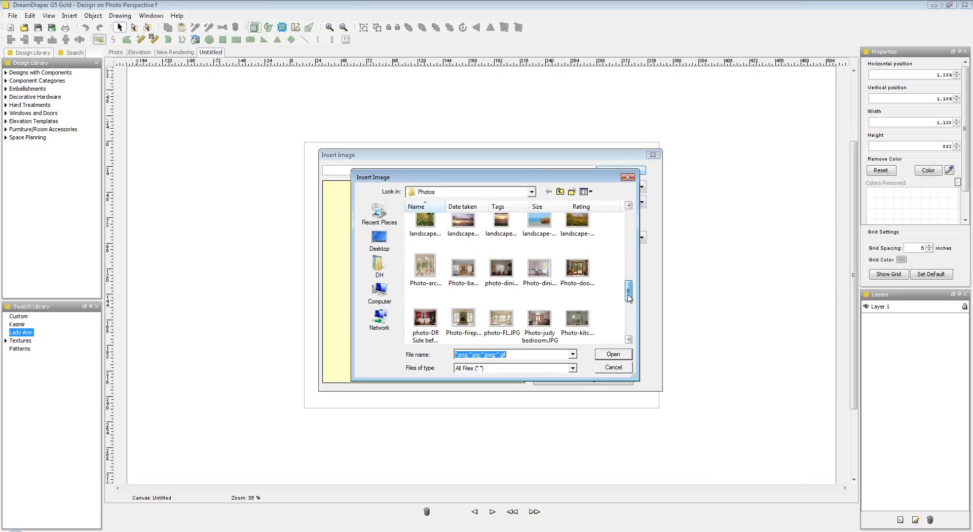
pyautogui.click(539, 269)
pyautogui.press('Return')
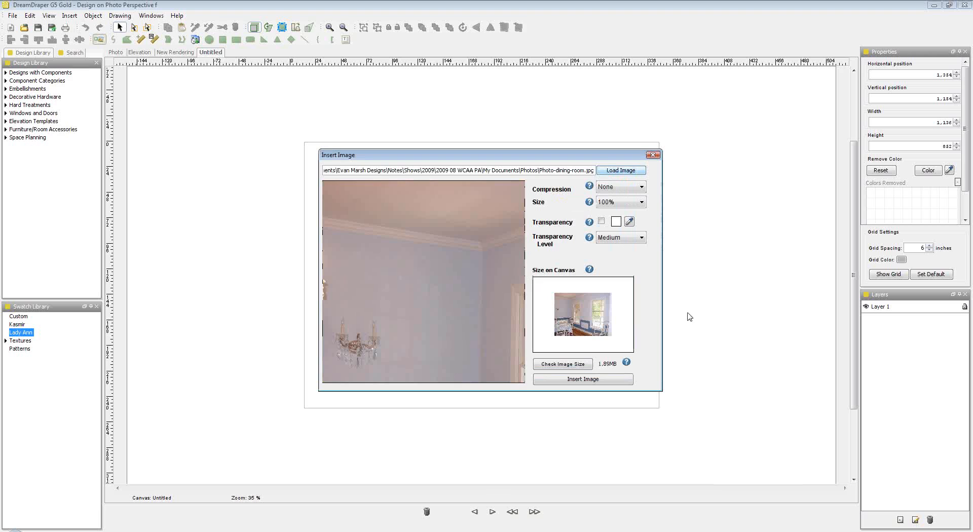
pyautogui.click(600, 380)
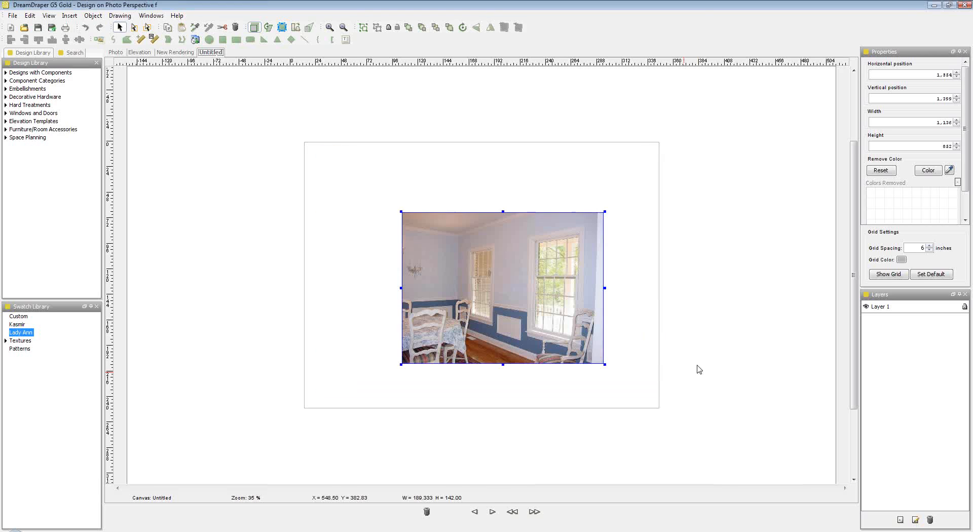
# - Move the inserted dining room photo up and to the left, closer to the middle of the canvas
pyautogui.click(329, 27)
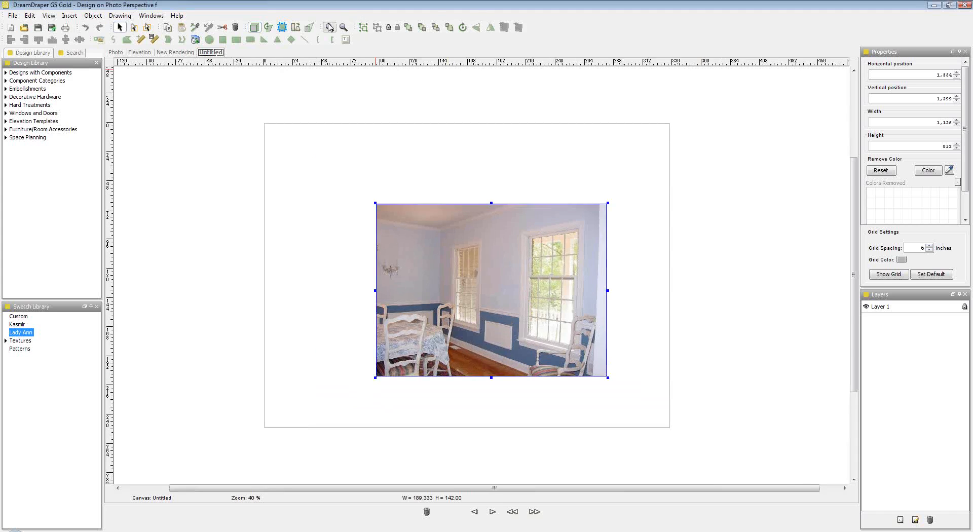
pyautogui.click(329, 28)
pyautogui.click(330, 27)
pyautogui.moveTo(450, 226); pyautogui.dragTo(425, 199)
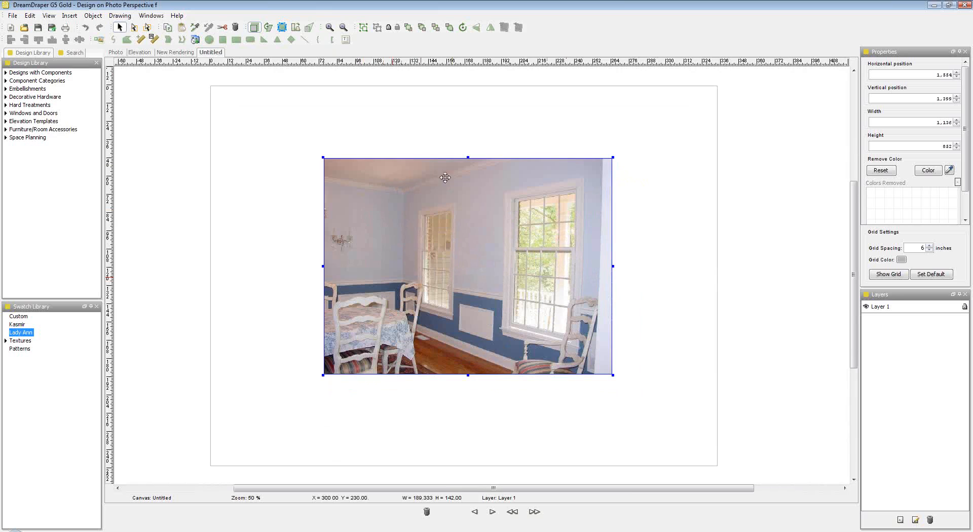
# - Lock Layer 1 with the photo, add Layer 2 for drawing, and deselect the photo
pyautogui.click(964, 306)
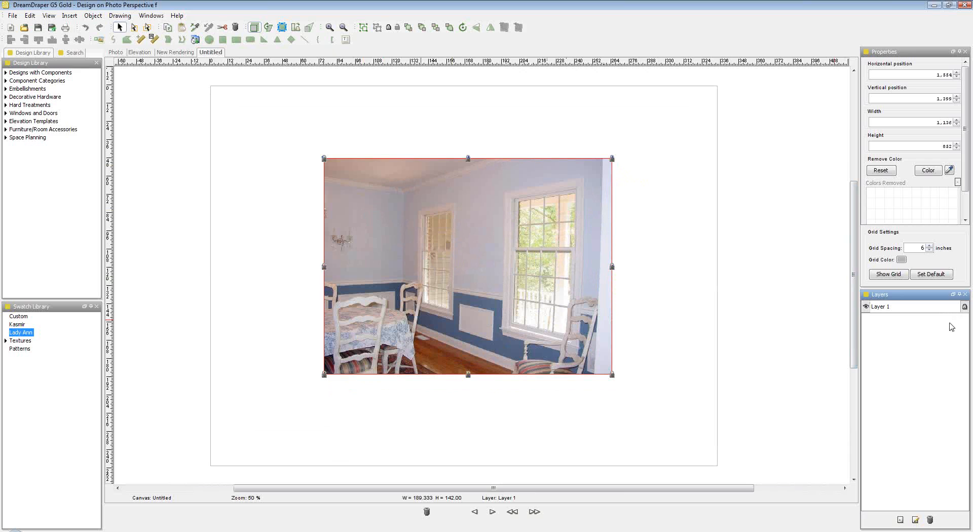
pyautogui.click(900, 520)
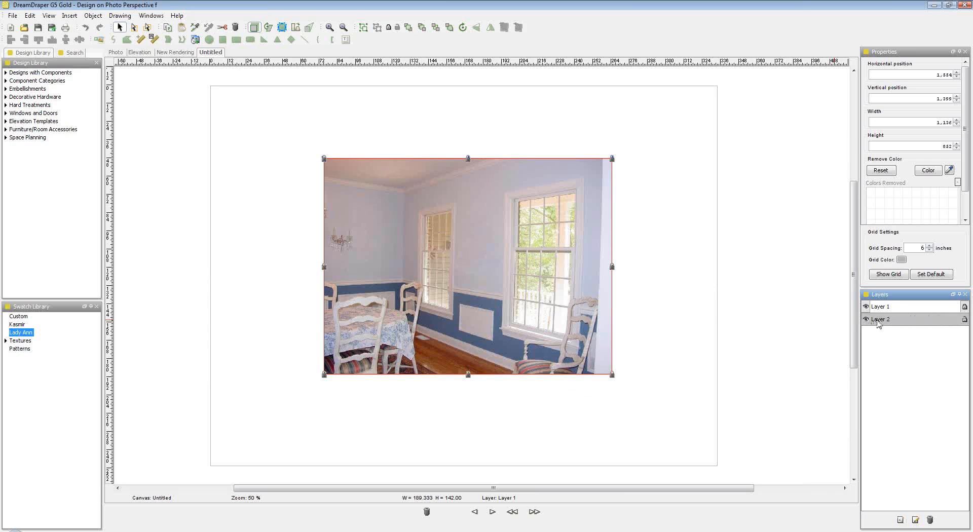
pyautogui.click(701, 304)
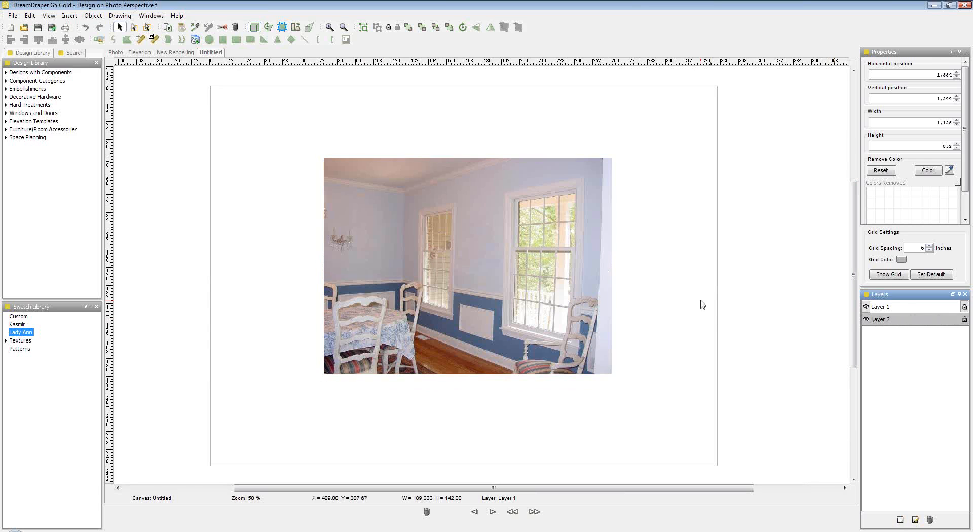
# - Trace the upper walls between crown molding and chair rail as a closed straight-sided shape, about 189.5 by 102.5 inches, on Layer 2
pyautogui.click(330, 27)
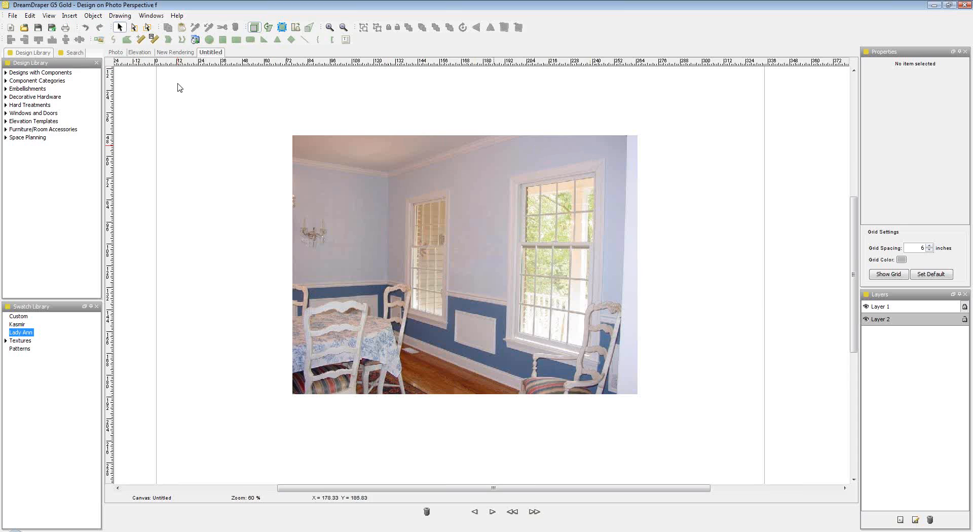
pyautogui.click(170, 40)
pyautogui.click(292, 165)
pyautogui.click(389, 177)
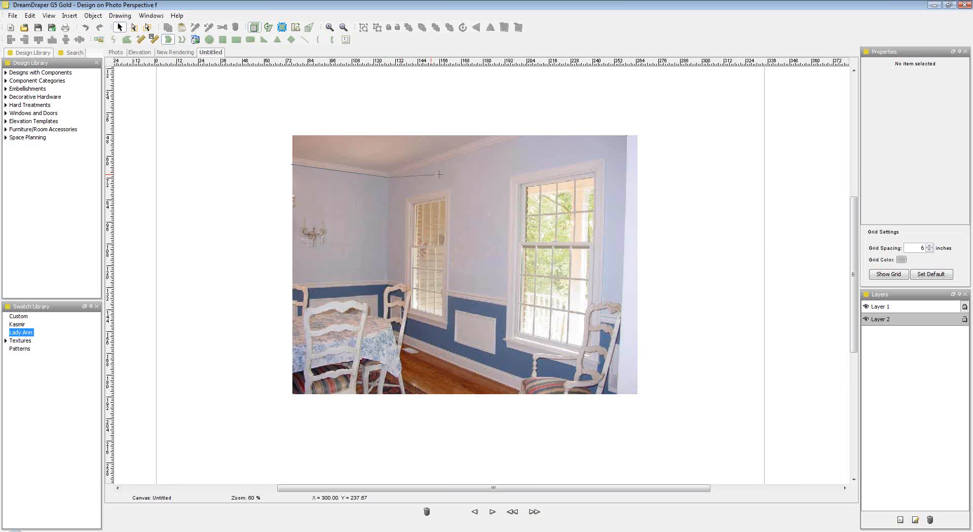
pyautogui.click(522, 136)
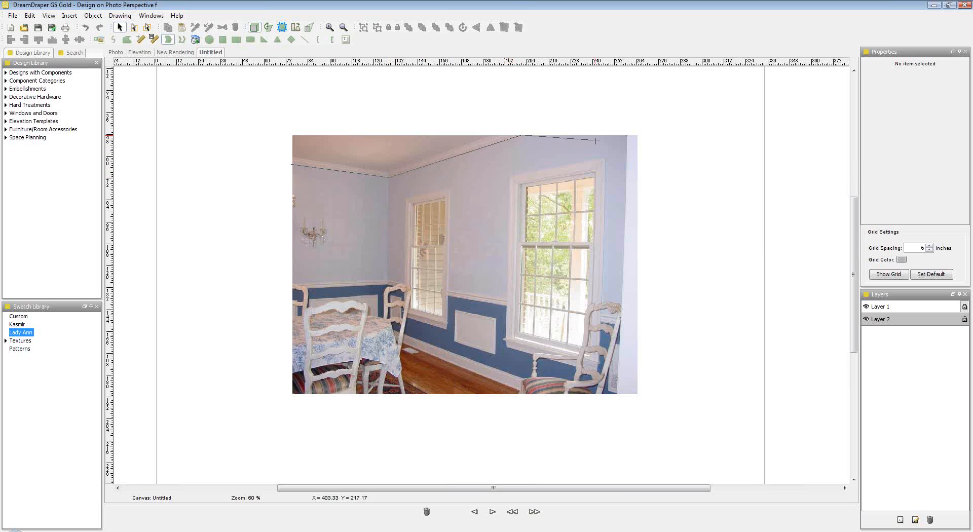
pyautogui.click(637, 136)
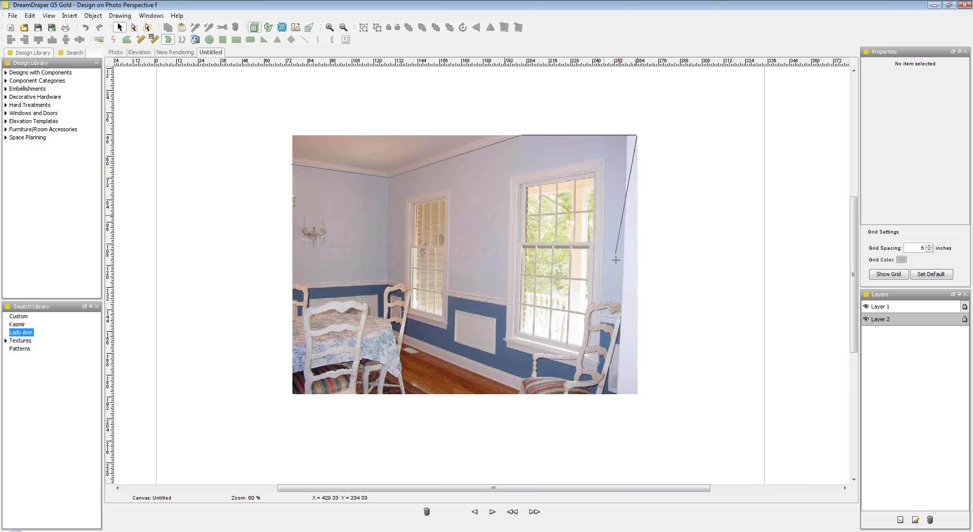
pyautogui.click(637, 321)
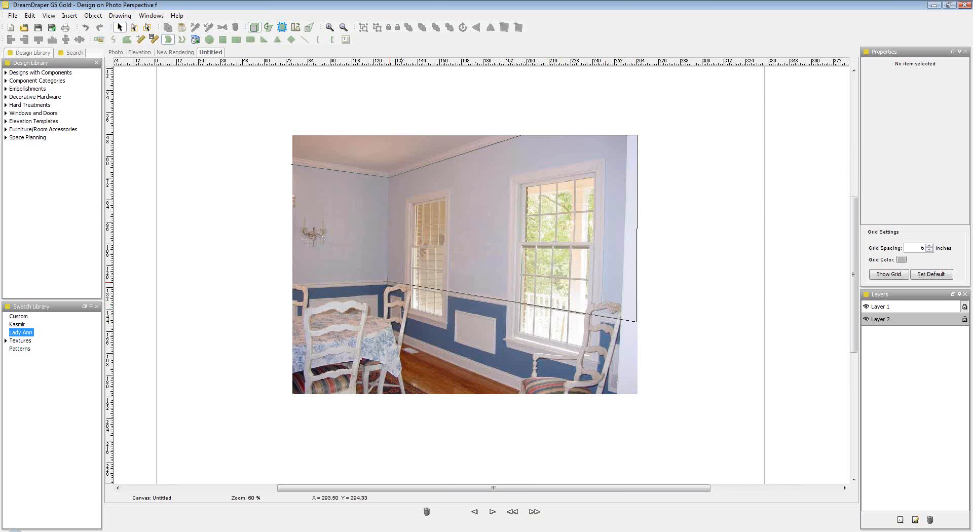
pyautogui.click(388, 280)
pyautogui.click(291, 285)
pyautogui.doubleClick(292, 165)
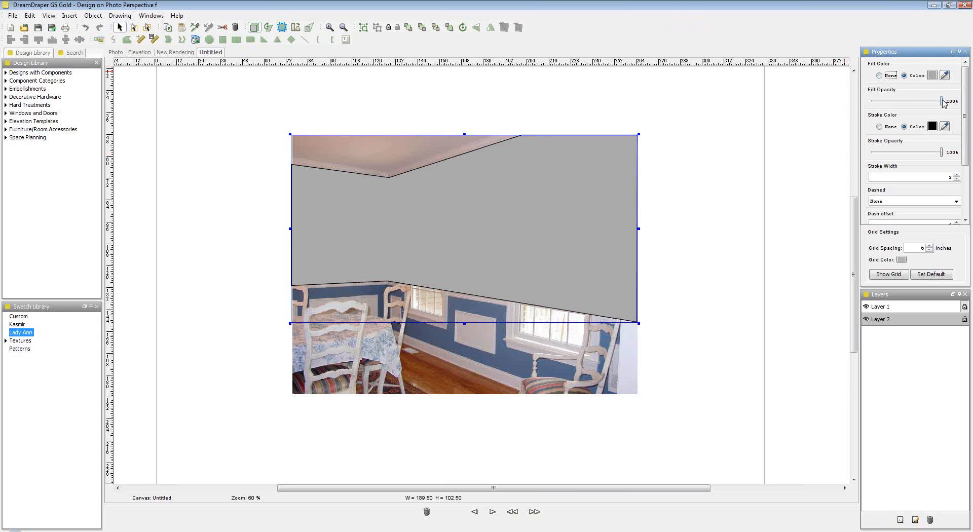
# - Give the wall shape a gray color fill with its opacity lowered to about 39%, and deselect it
pyautogui.moveTo(943, 103); pyautogui.dragTo(899, 104)
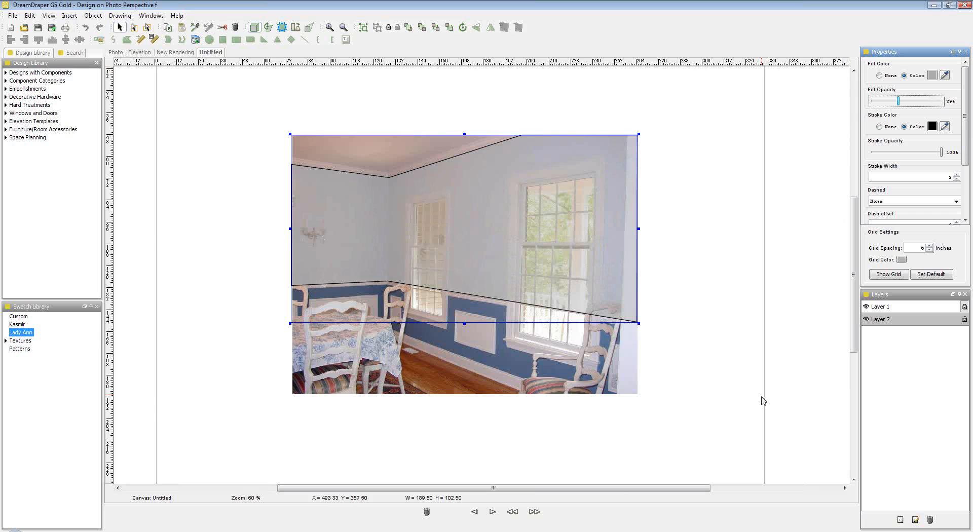
pyautogui.click(670, 390)
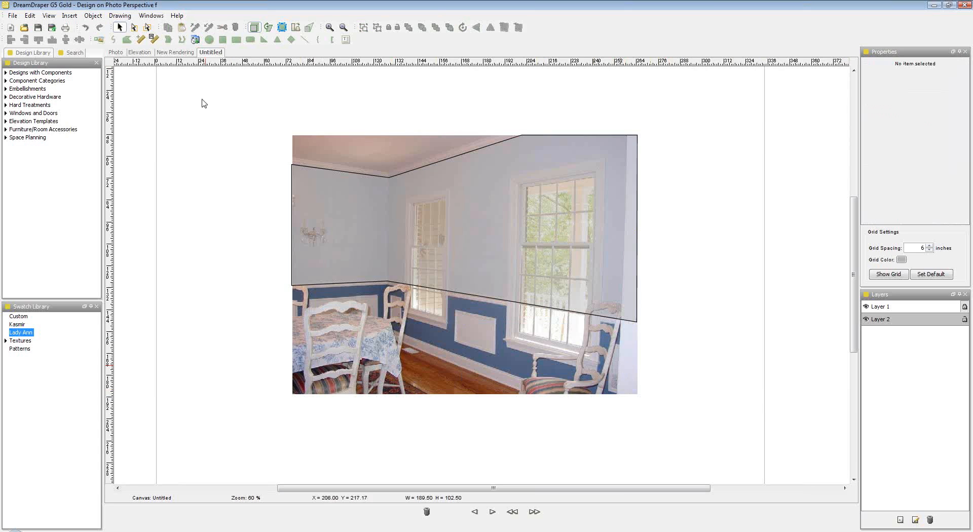
# - Trace the ceiling above the crown molding as a straight-sided outline about 109.5 by 20.8 inches on Layer 2
pyautogui.click(180, 40)
pyautogui.click(491, 135)
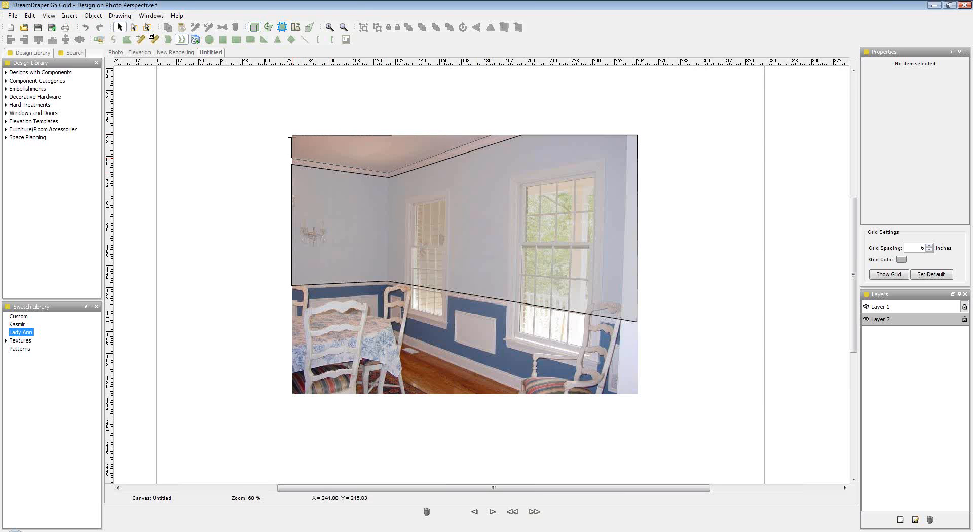
pyautogui.click(292, 135)
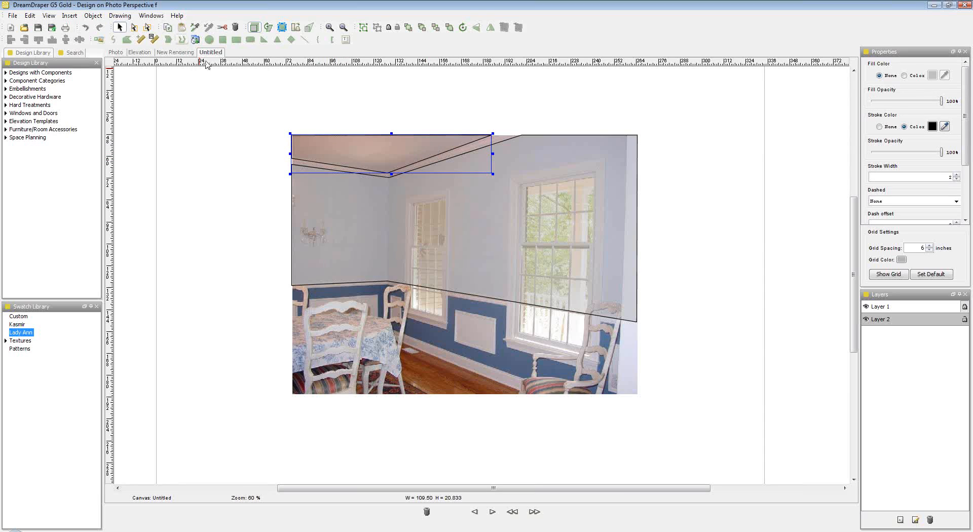
# - Give the ceiling shape a gray color fill with its opacity lowered to about 34%, and deselect it
pyautogui.click(905, 77)
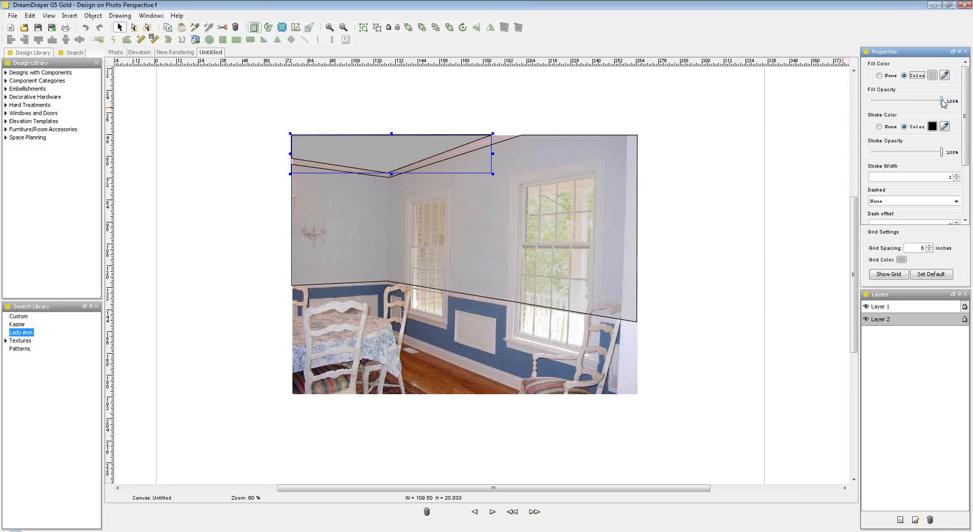
pyautogui.moveTo(942, 104); pyautogui.dragTo(896, 104)
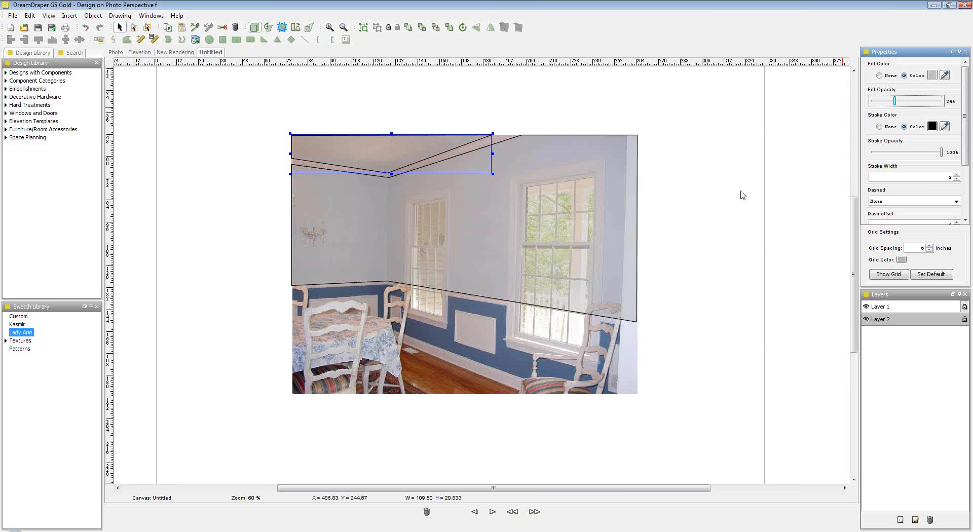
pyautogui.click(689, 211)
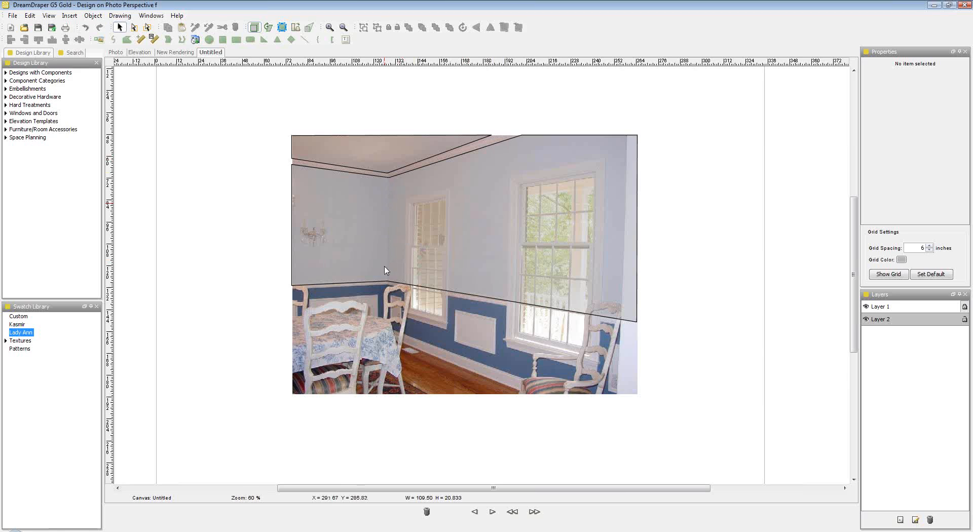
pyautogui.click(306, 41)
pyautogui.click(388, 177)
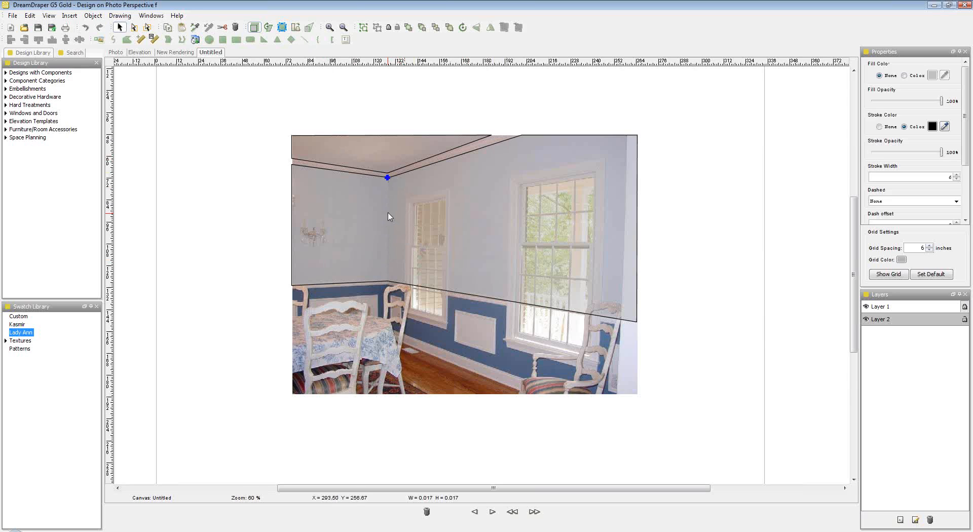
pyautogui.press('Delete')
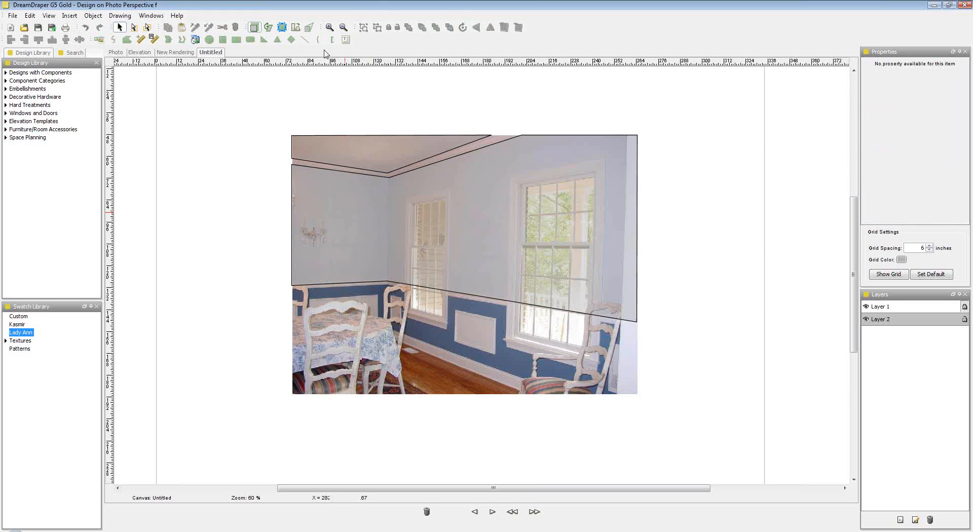
# - Draw a vertical line about 56.5 inches long along the wall corner, from the crown molding down to the chair rail
pyautogui.click(302, 39)
pyautogui.moveTo(387, 177); pyautogui.dragTo(387, 281)
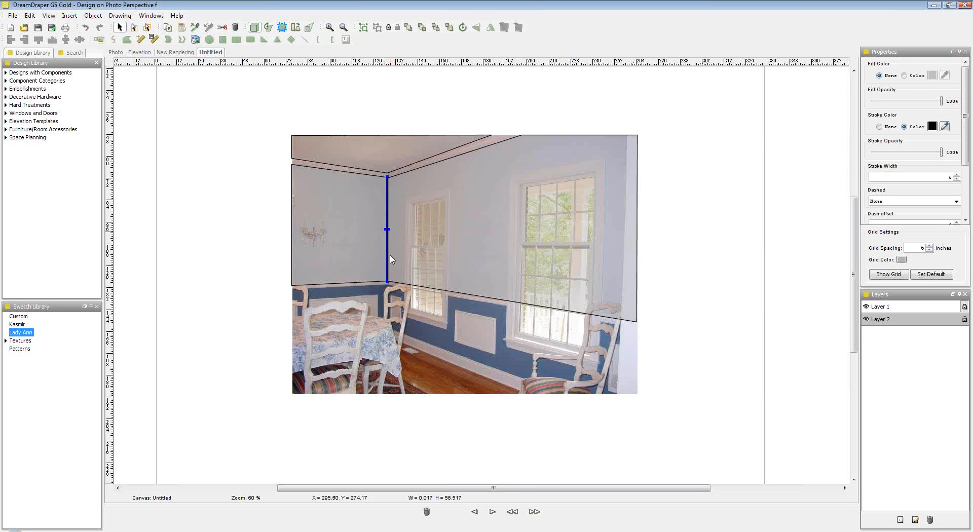
pyautogui.click(621, 201)
pyautogui.click(622, 203)
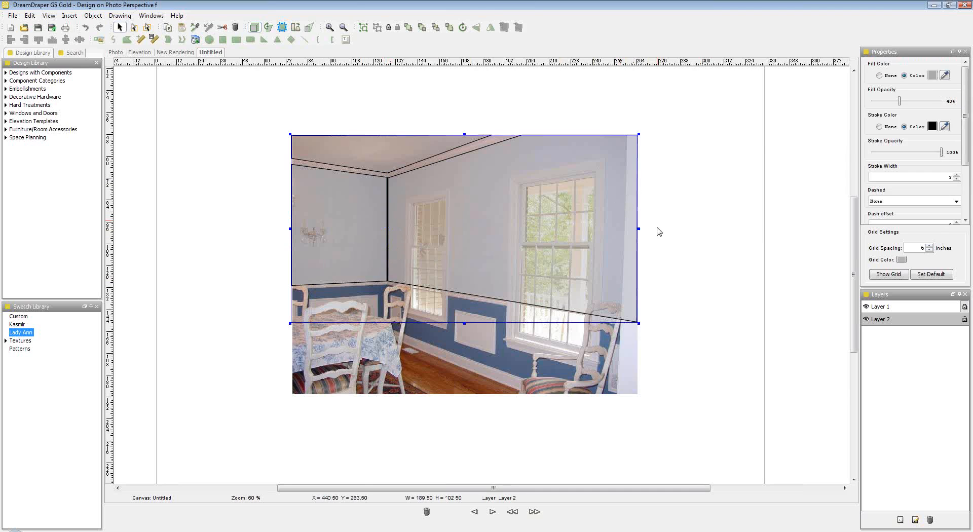
# - Set the vertical corner line's stroke width to 2 and deselect it
pyautogui.click(388, 232)
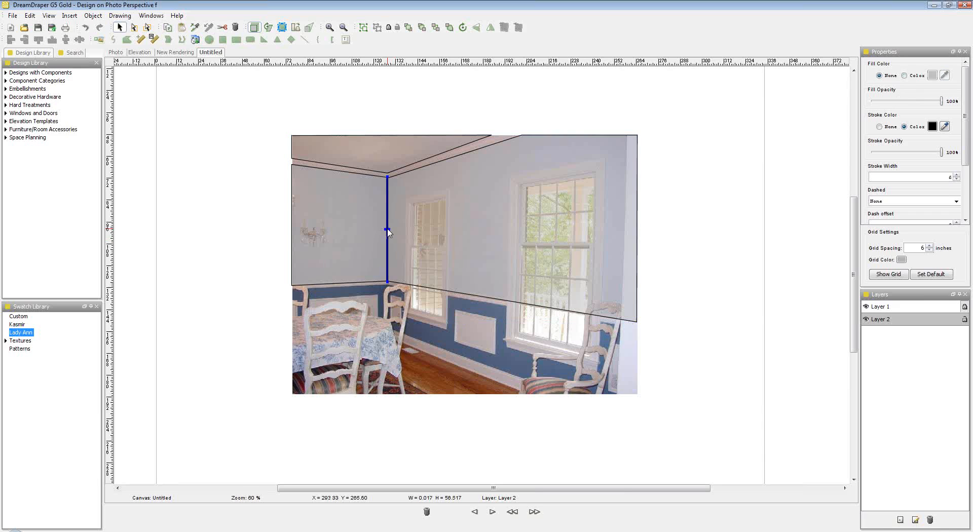
pyautogui.click(955, 179)
pyautogui.click(955, 179)
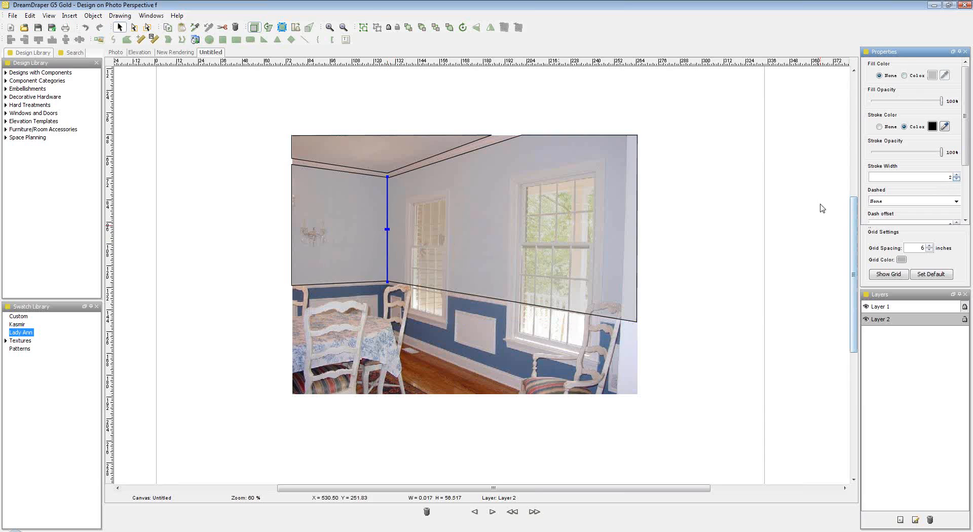
pyautogui.click(711, 240)
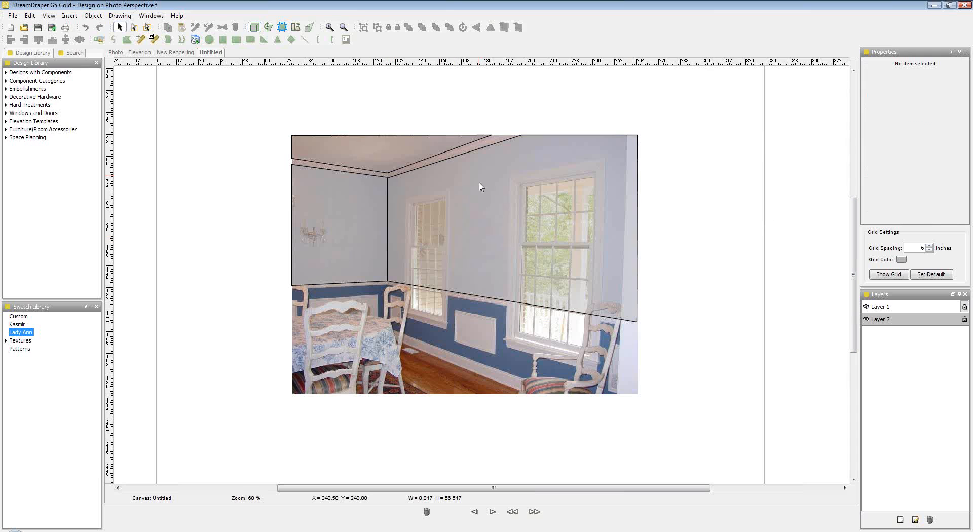
# - Compare the traced wall shape with the finished room on the New Rendering canvas, and return to the Untitled canvas
pyautogui.click(467, 201)
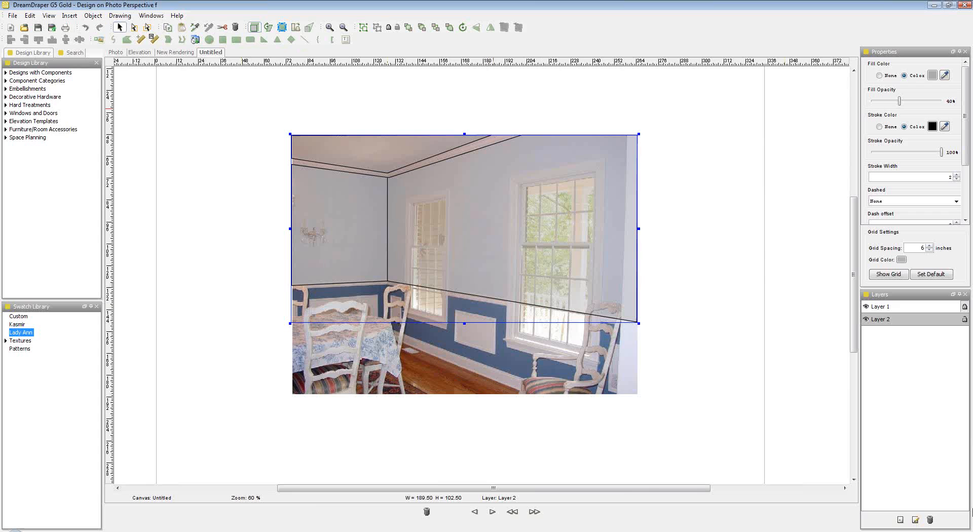
pyautogui.click(167, 52)
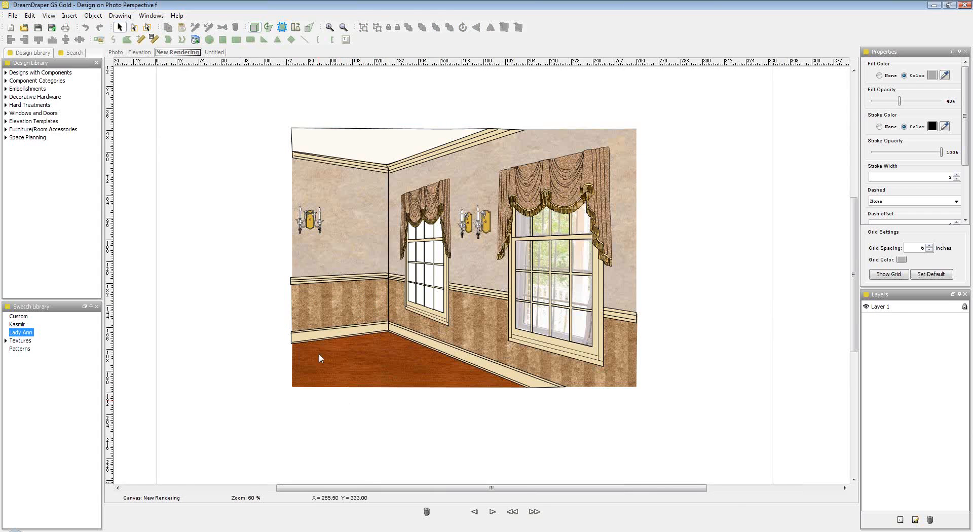
pyautogui.click(212, 52)
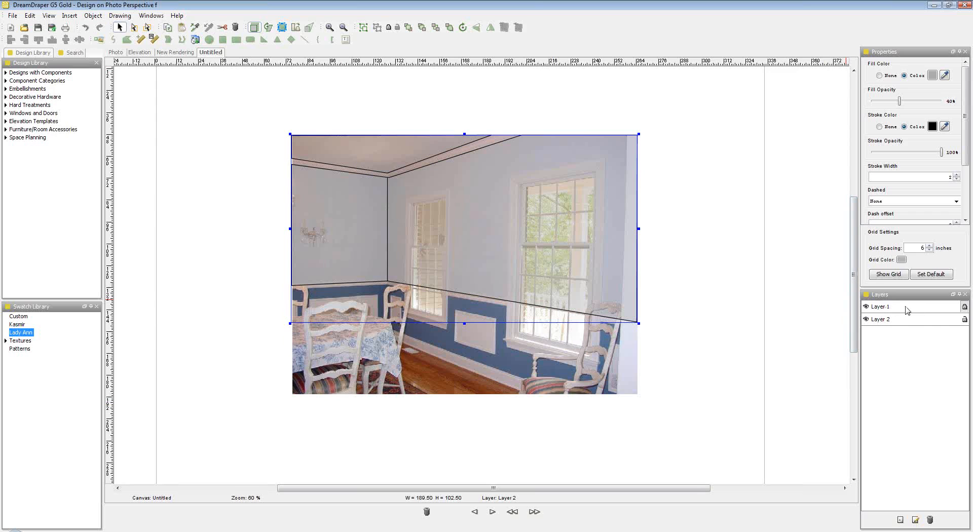
# - Select the room photo on Layer 1
pyautogui.click(550, 352)
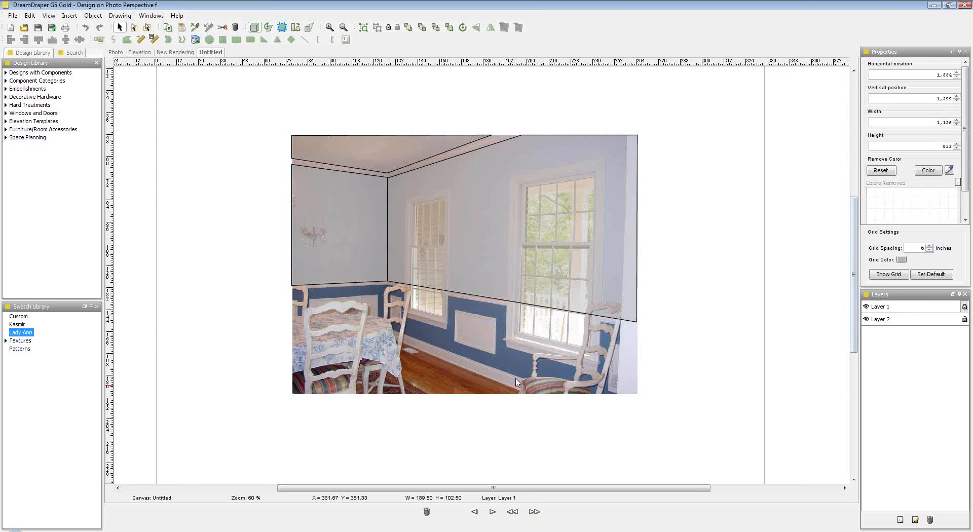